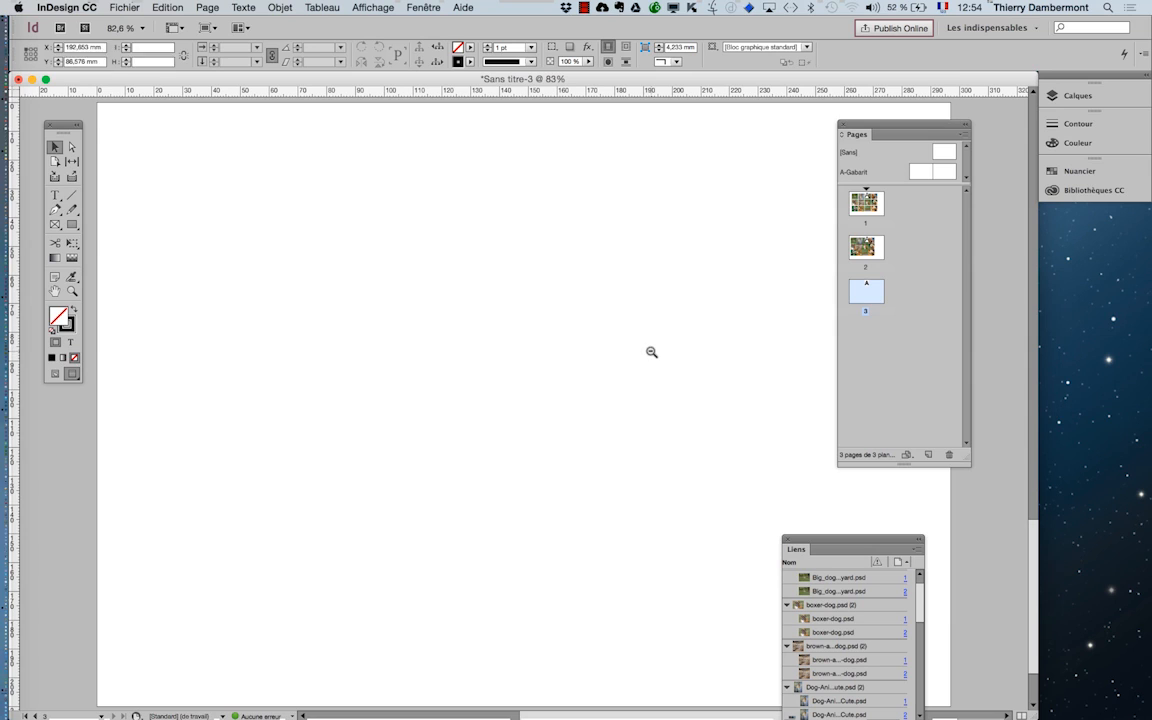
# Step: Leave preview mode and draw an empty rectangular frame about 234.5 by 164 mm inside the margins of page 3
pyautogui.keyDown('alt'); pyautogui.keyDown('super'); pyautogui.click(649, 353); pyautogui.keyUp('super'); pyautogui.keyUp('alt')
pyautogui.keyDown('alt'); pyautogui.keyDown('super'); pyautogui.click(431, 347); pyautogui.keyUp('super'); pyautogui.keyUp('alt')
pyautogui.moveTo(415, 374); pyautogui.dragTo(328, 230)
pyautogui.click(55, 374)
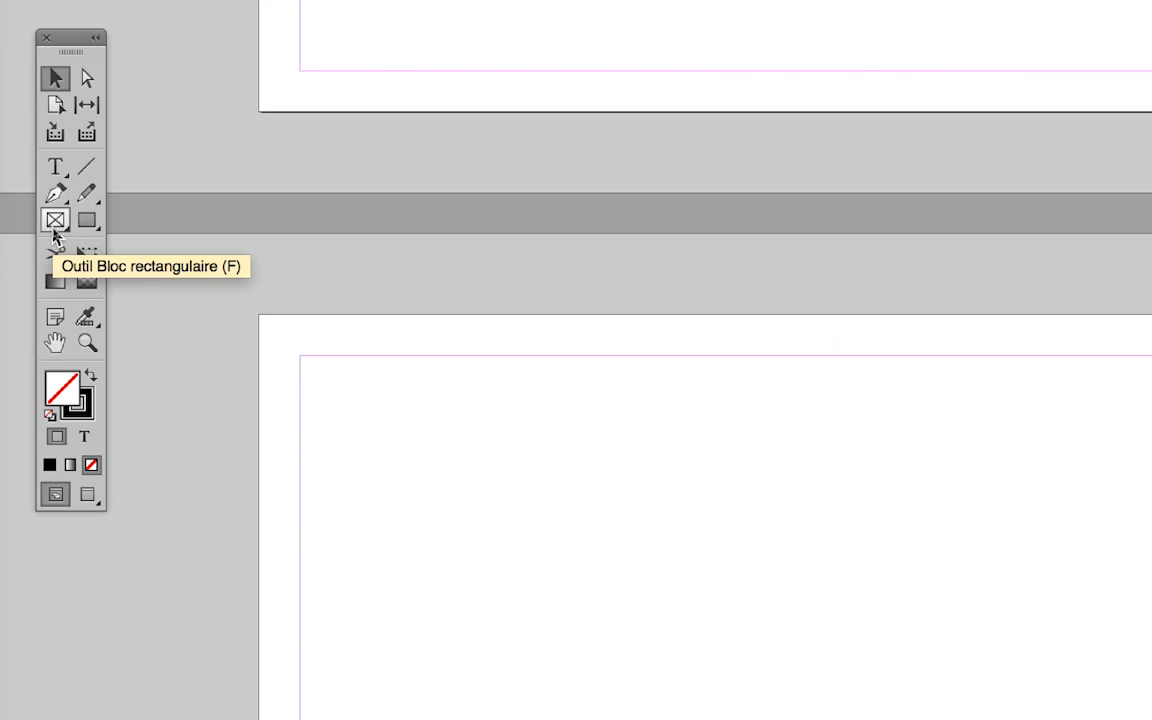
pyautogui.click(55, 224)
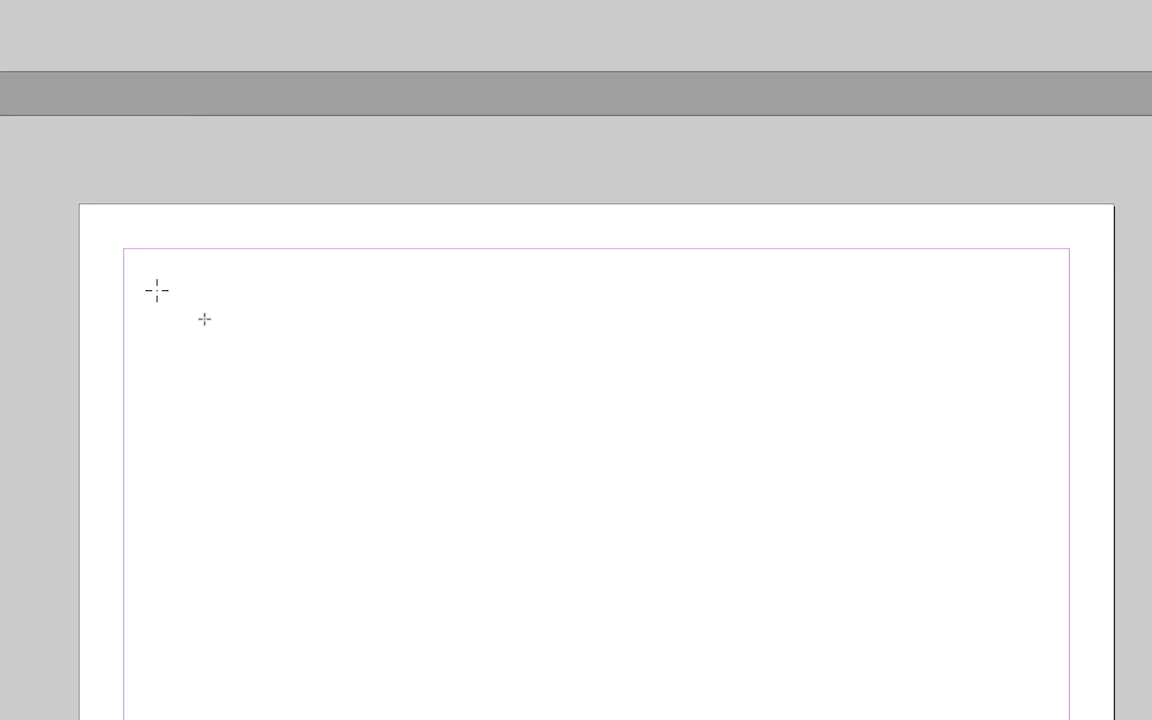
pyautogui.moveTo(359, 407); pyautogui.dragTo(438, 489)
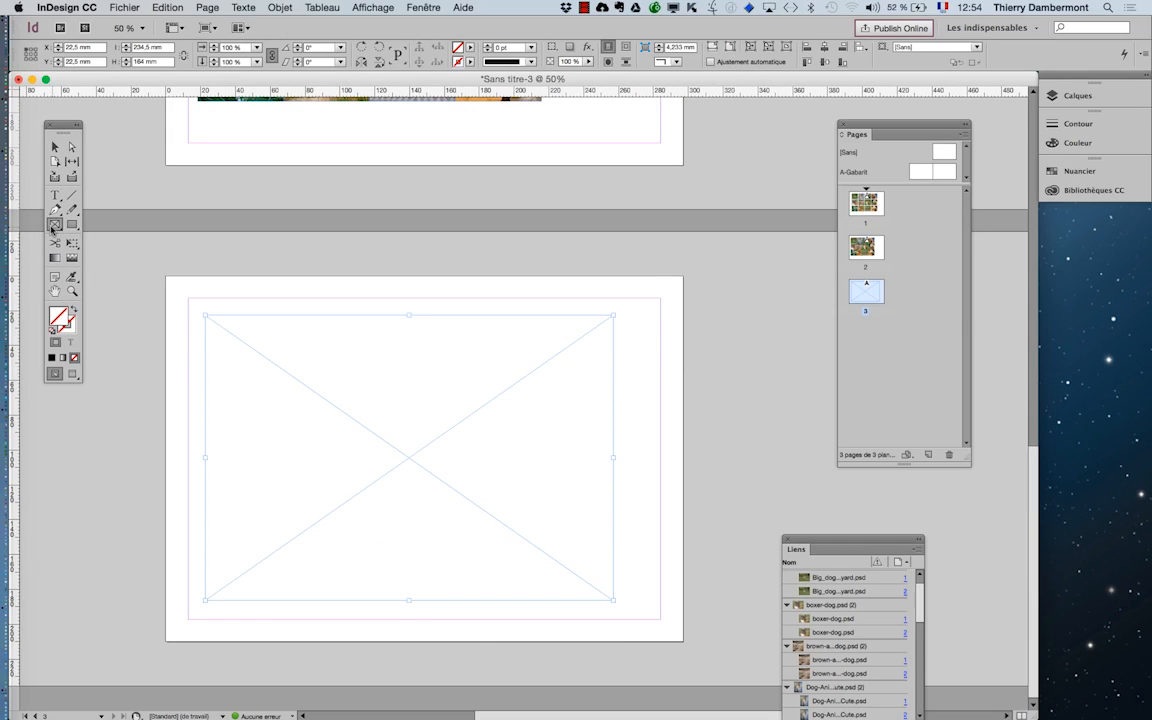
# Step: Fill the frame with the C=100 M=0 J=0 N=0 swatch at a 46% tint, with the swatch list enlarged beside it
pyautogui.click(61, 150)
pyautogui.click(1080, 171)
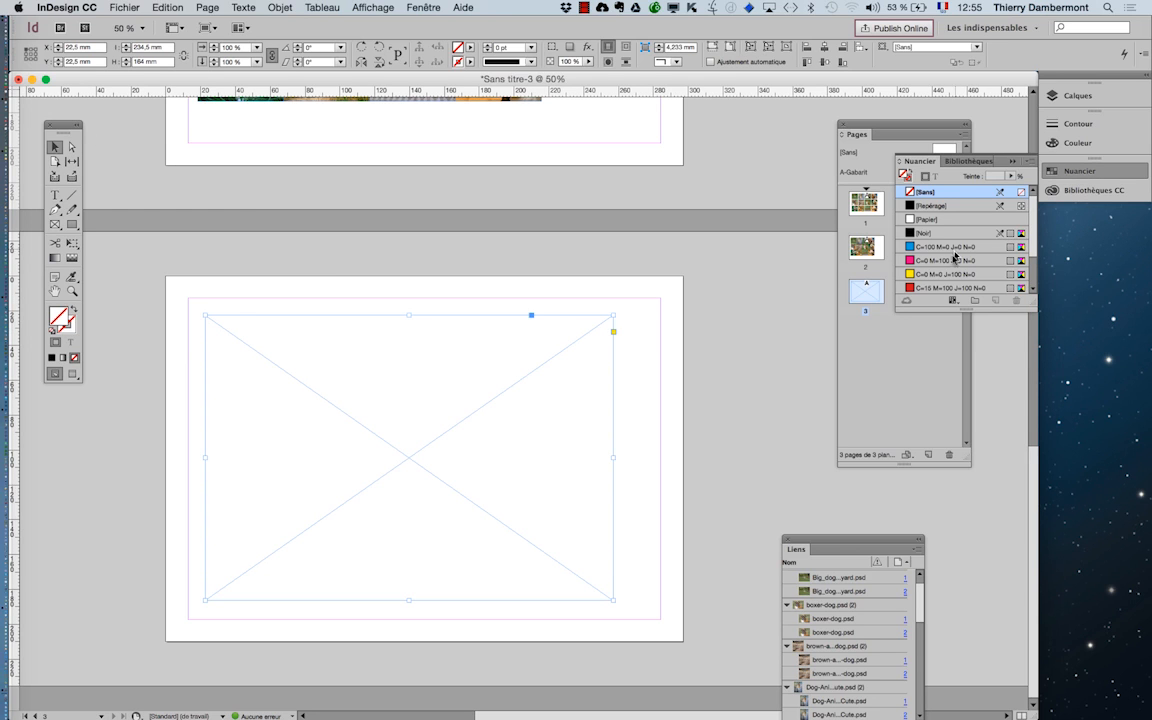
pyautogui.click(937, 247)
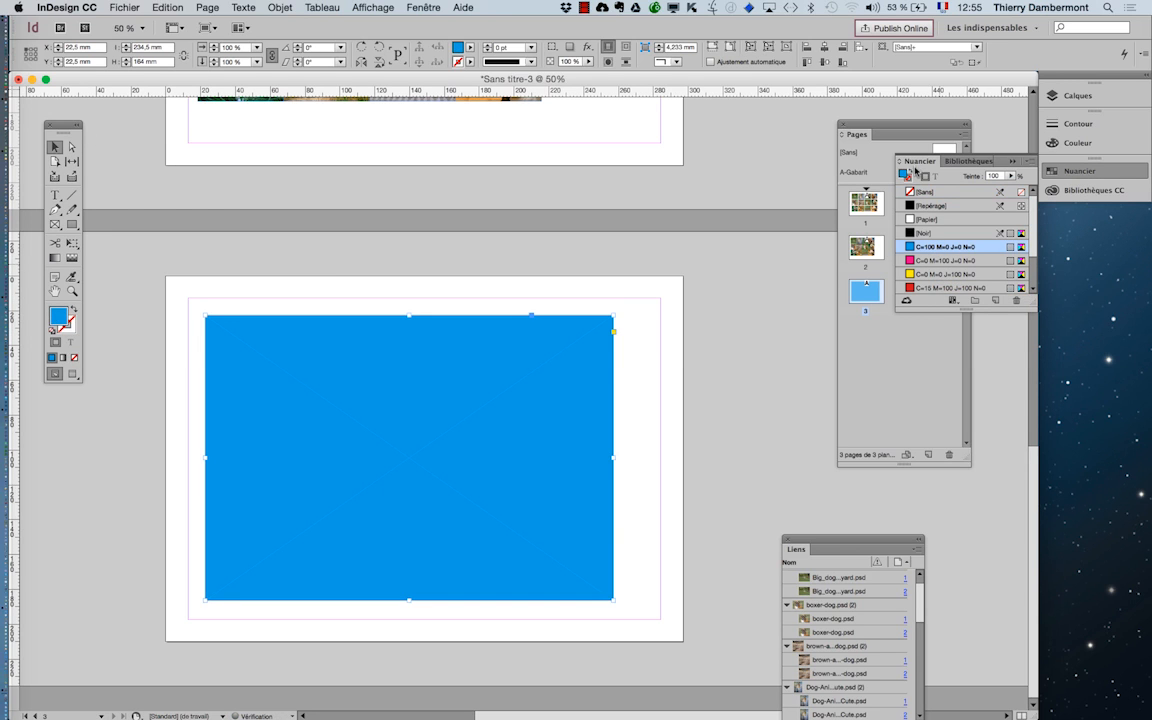
pyautogui.moveTo(919, 161); pyautogui.dragTo(658, 265)
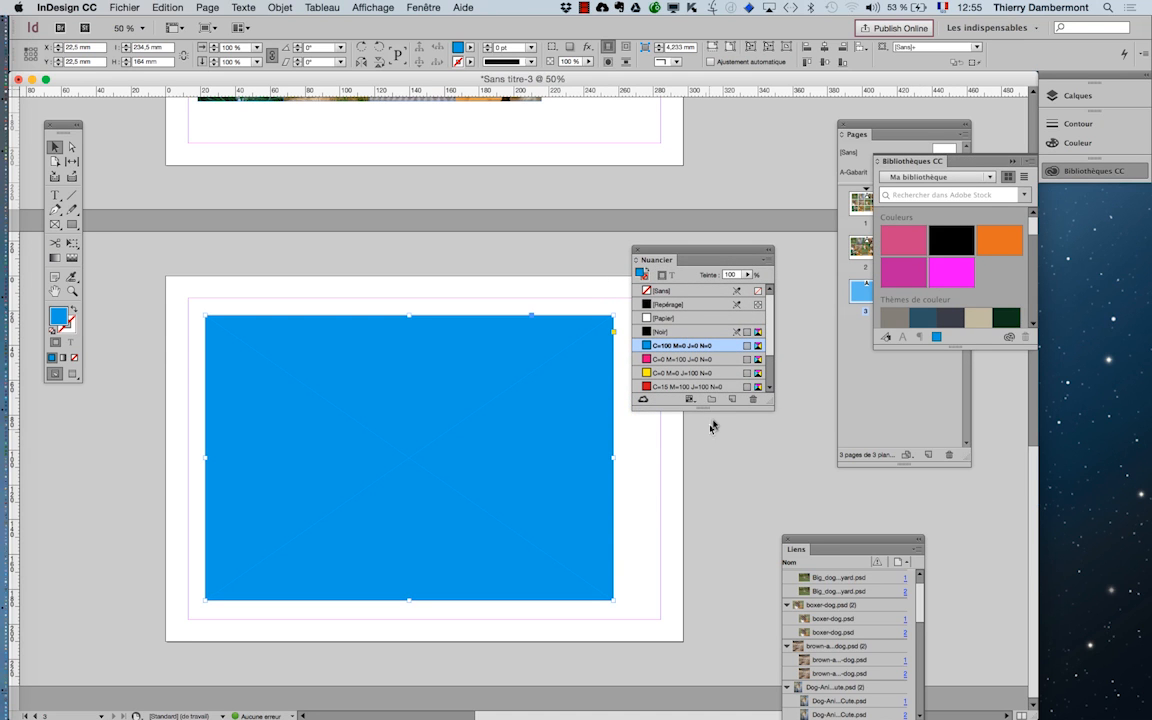
pyautogui.moveTo(771, 403); pyautogui.dragTo(782, 465)
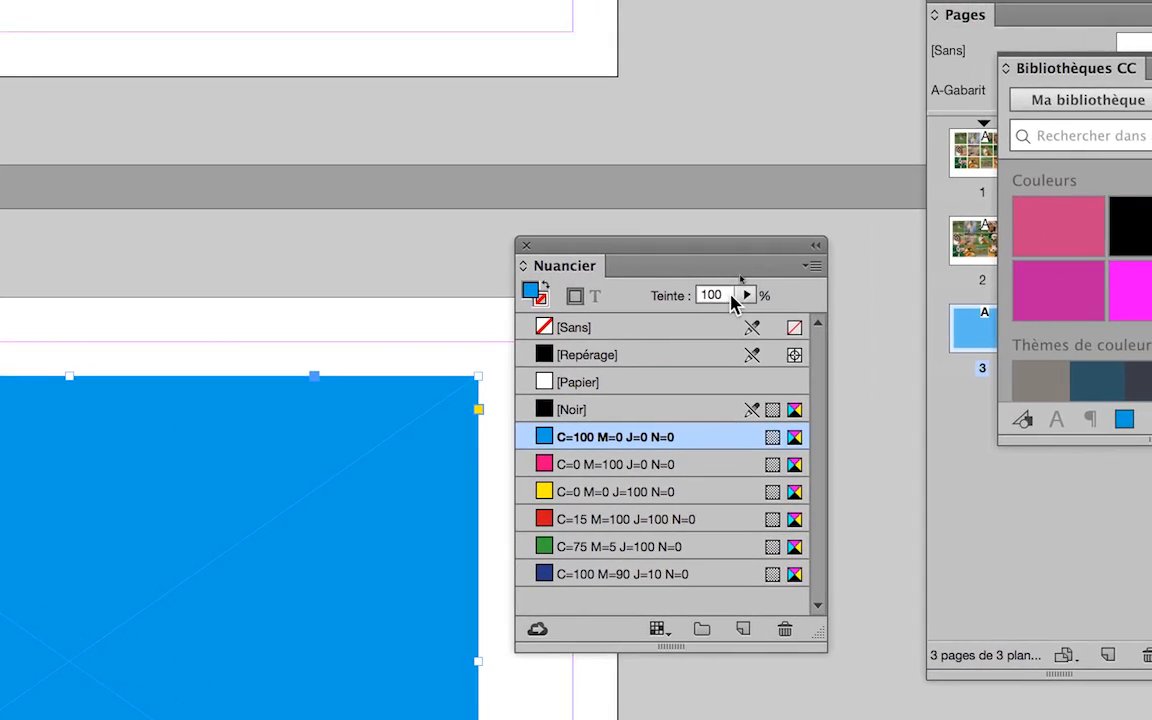
pyautogui.click(812, 221)
pyautogui.moveTo(818, 248); pyautogui.dragTo(765, 248)
pyautogui.moveTo(722, 310); pyautogui.dragTo(700, 310)
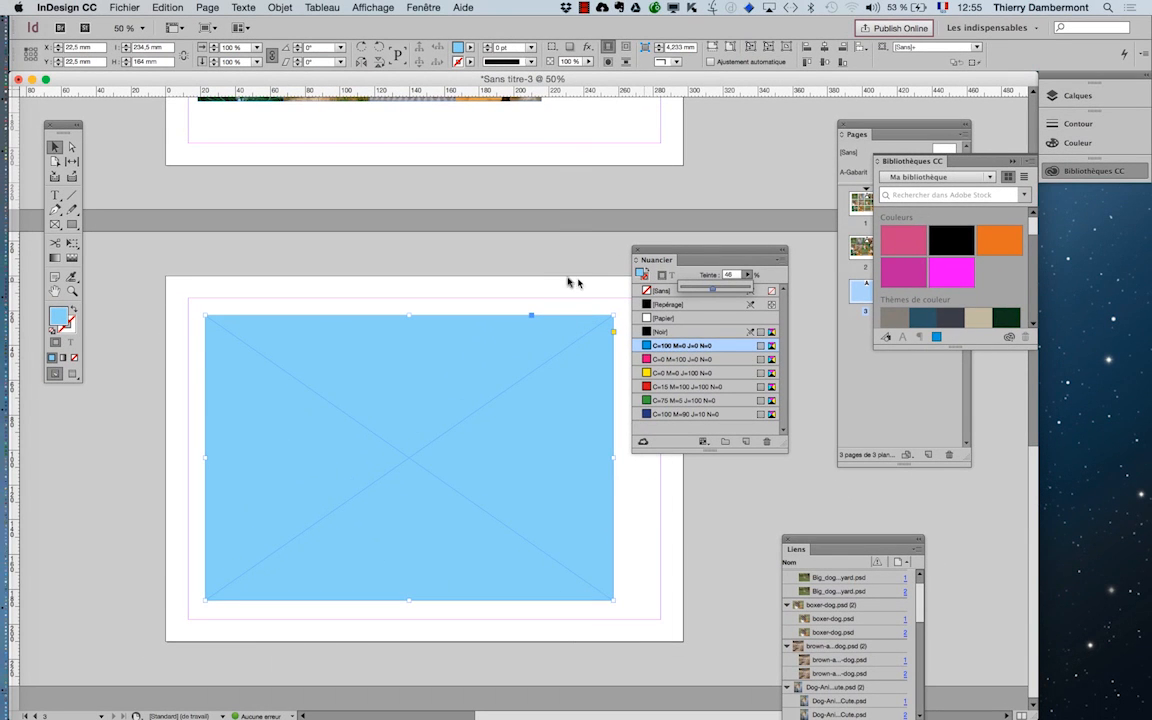
# Step: Try the C=75 M=5 J=100 N=0 swatch as the frame's fill, and replace it with C=0 M=100 J=0 N=0
pyautogui.click(682, 400)
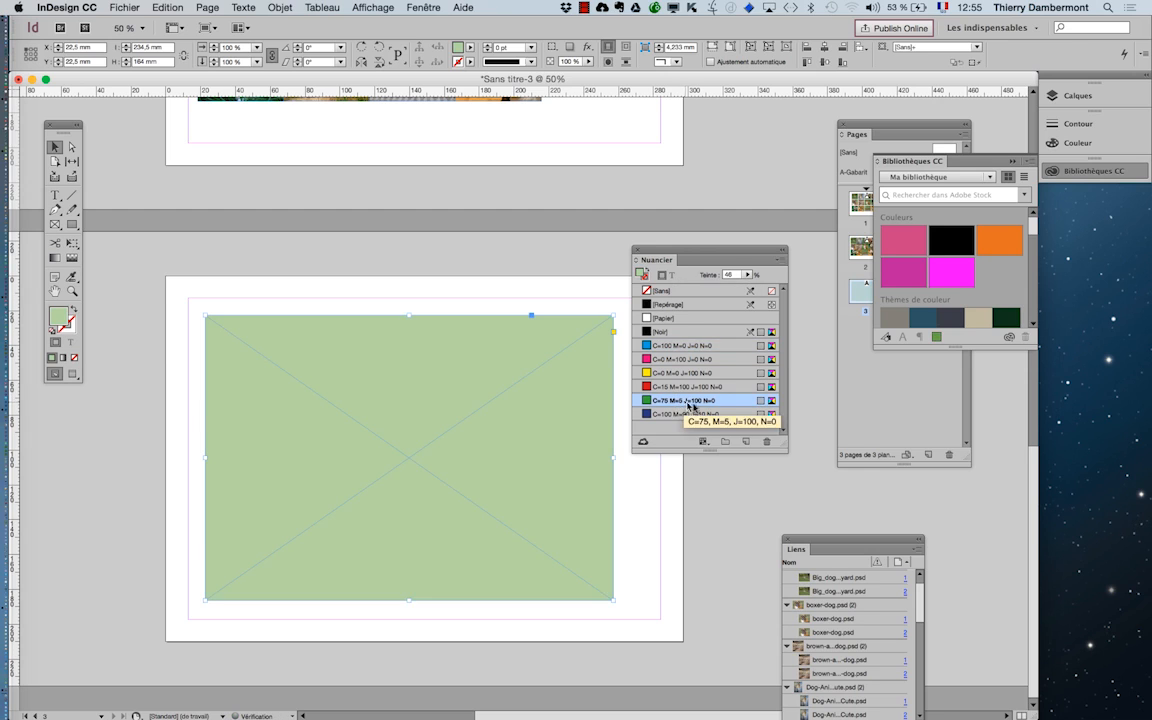
pyautogui.click(548, 260)
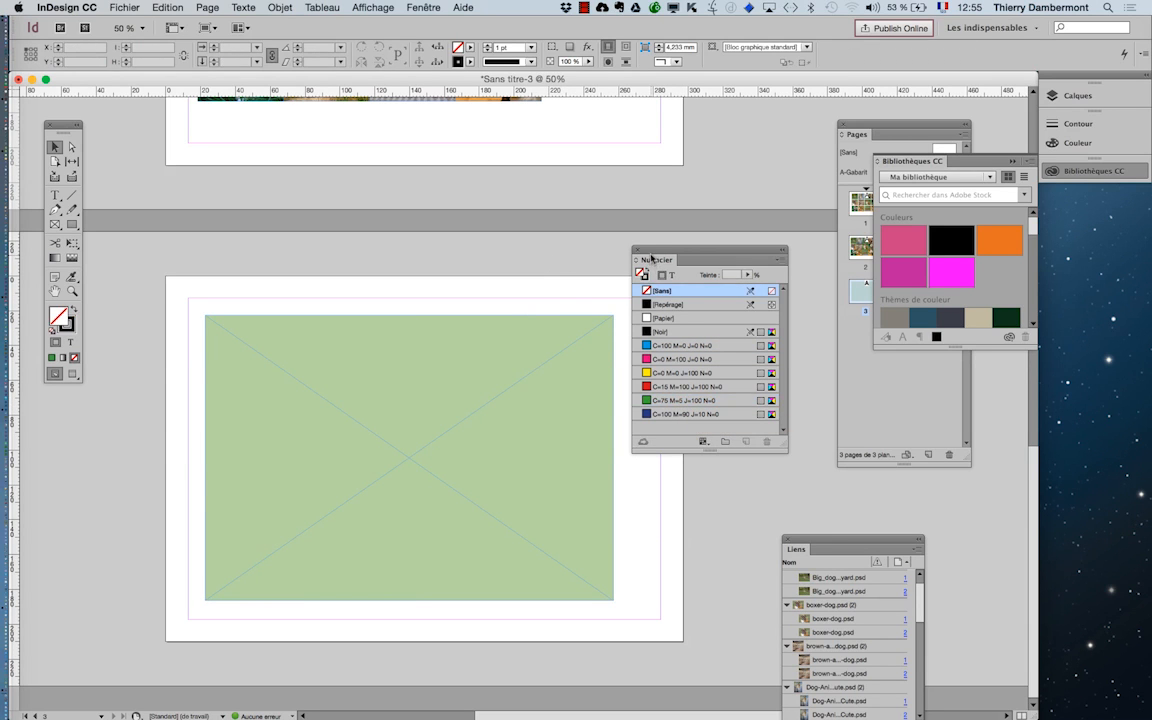
pyautogui.moveTo(655, 259); pyautogui.dragTo(729, 241)
pyautogui.click(562, 367)
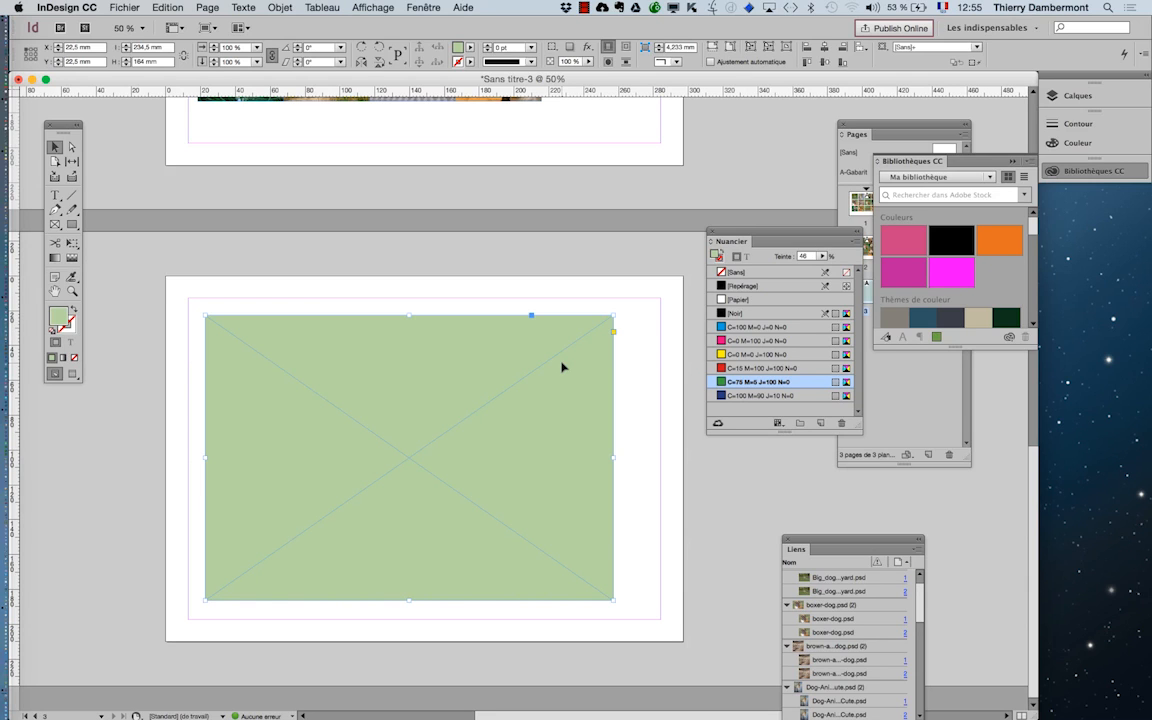
pyautogui.click(737, 342)
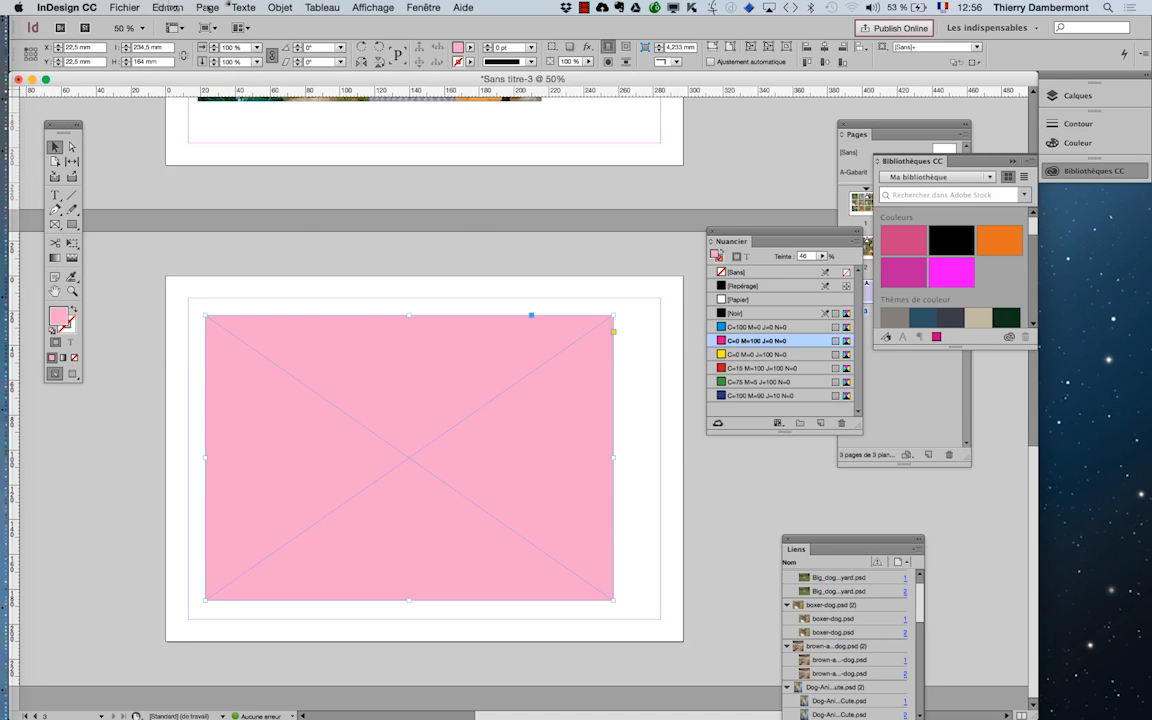
pyautogui.click(280, 7)
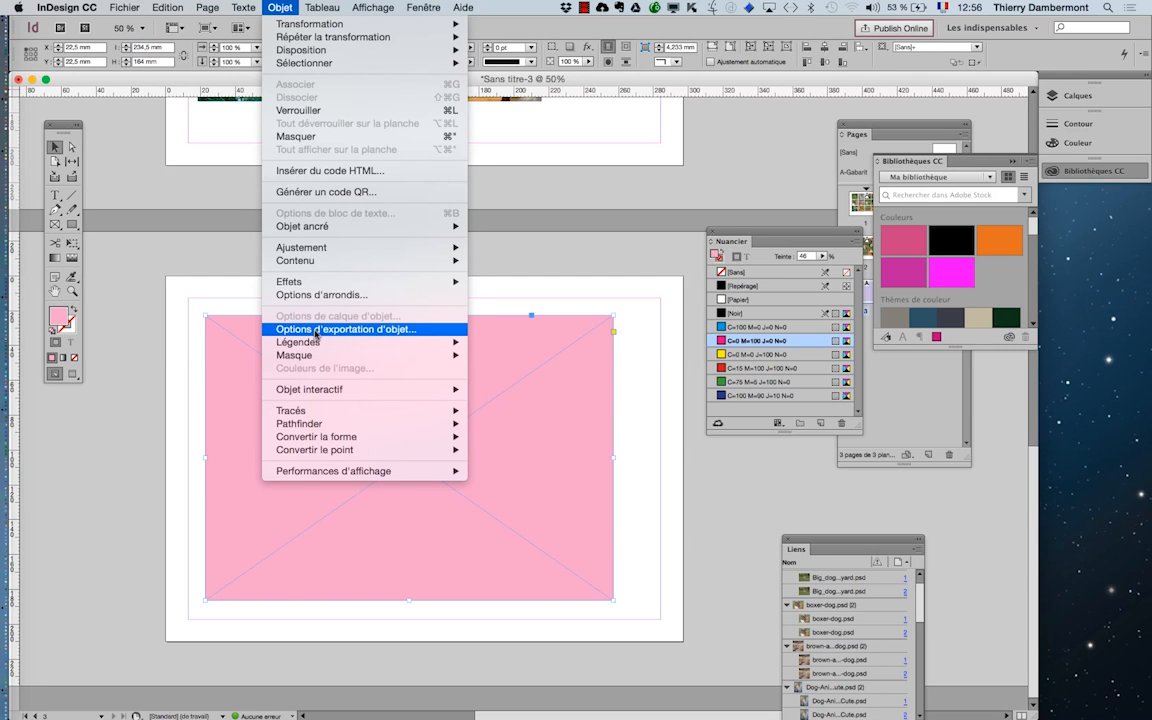
pyautogui.moveTo(310, 437)
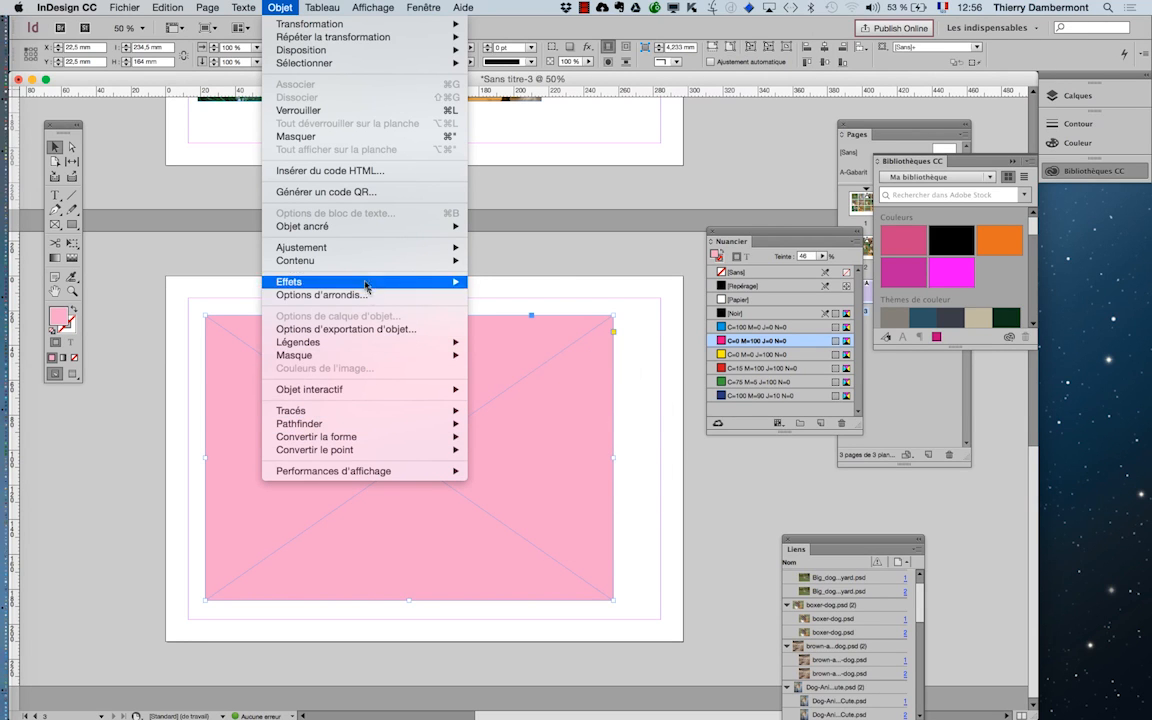
pyautogui.moveTo(362, 260)
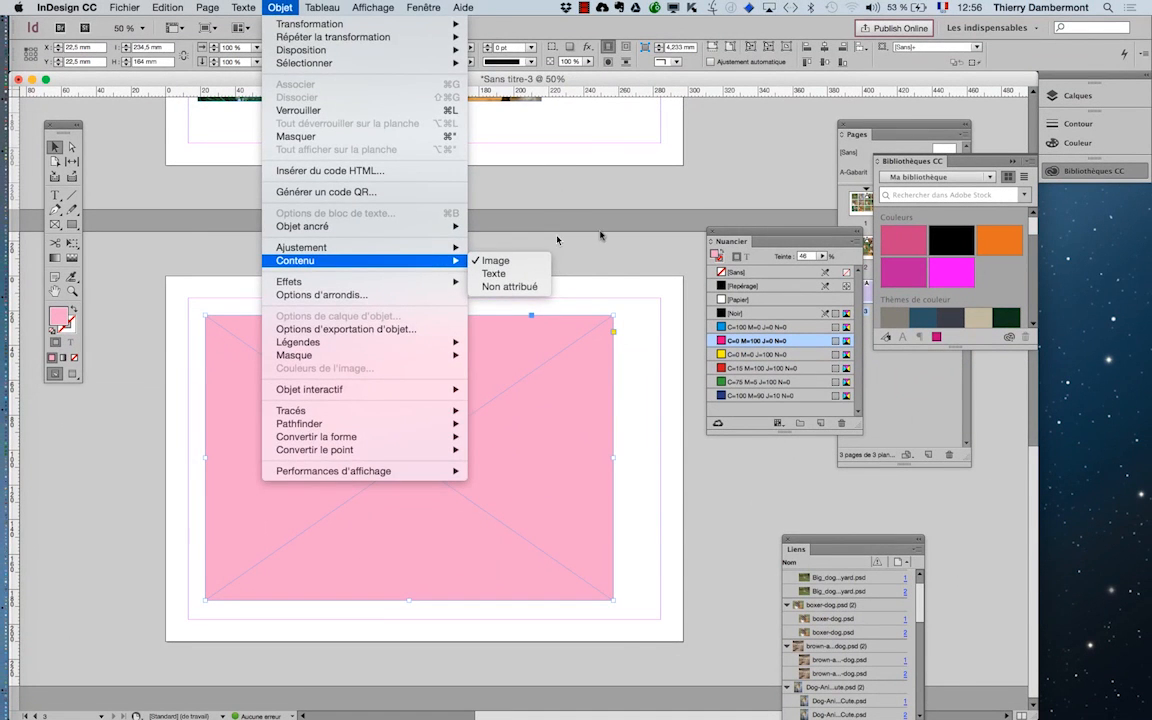
pyautogui.click(768, 204)
pyautogui.click(531, 298)
pyautogui.click(537, 355)
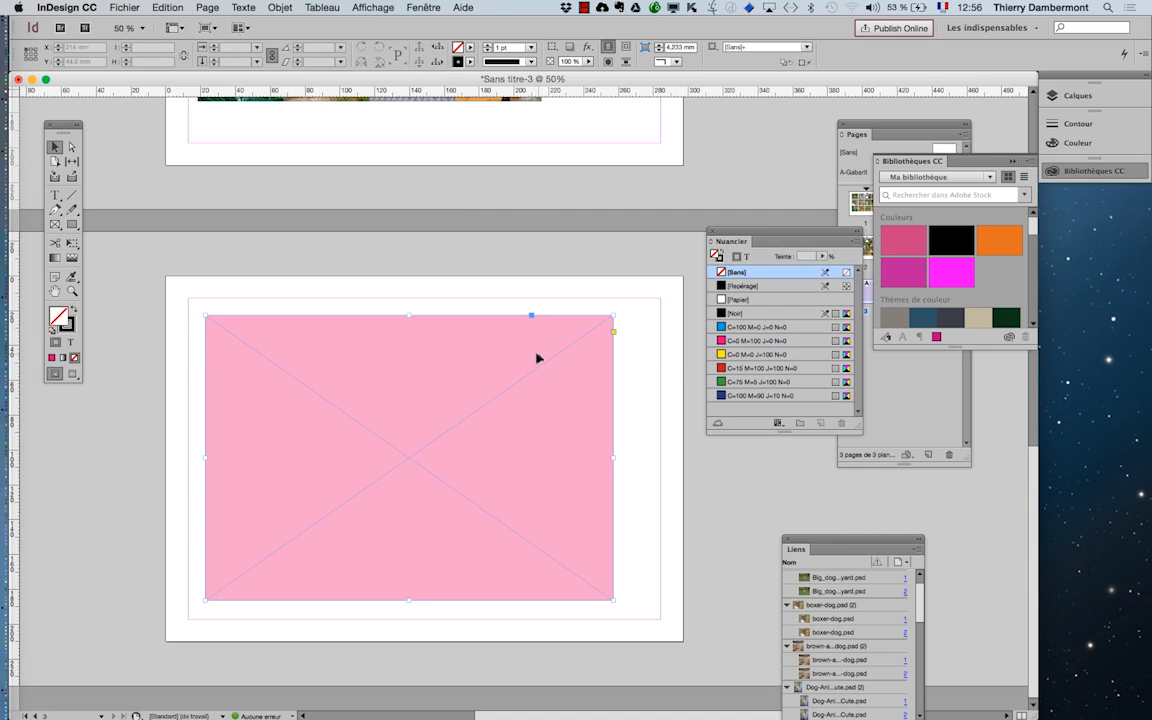
# Step: Show the Scripts utility and place it clear of the pink frame, between the frame and the swatches
pyautogui.click(421, 7)
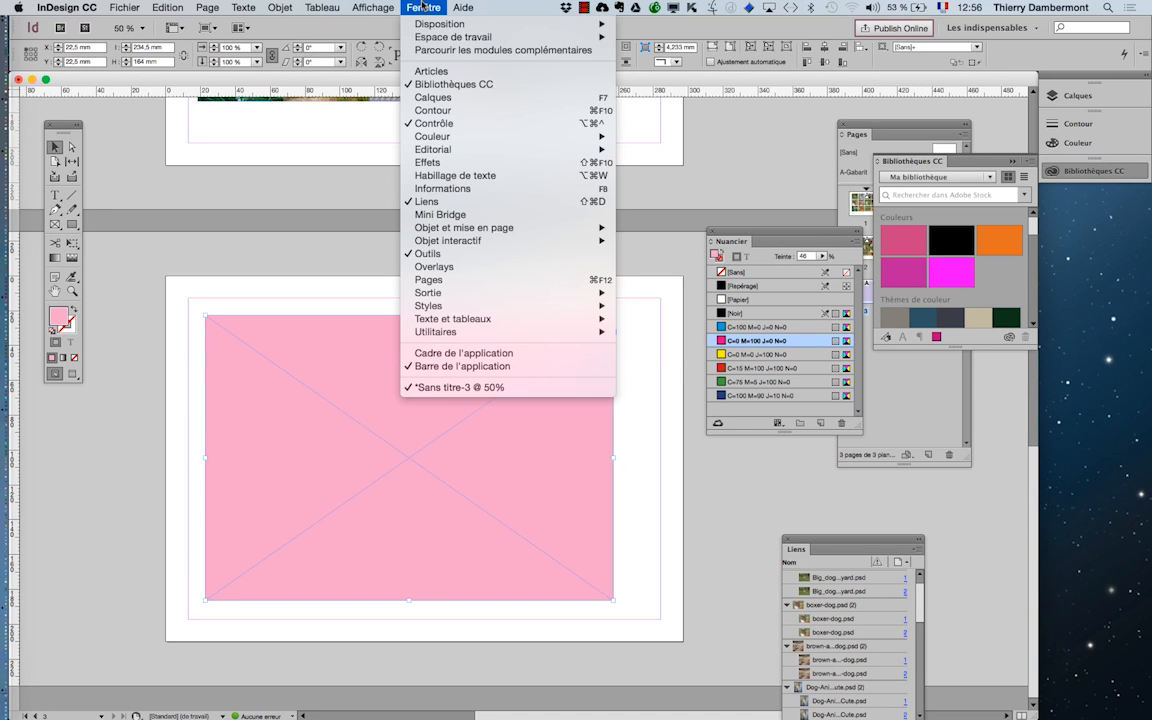
pyautogui.moveTo(466, 333)
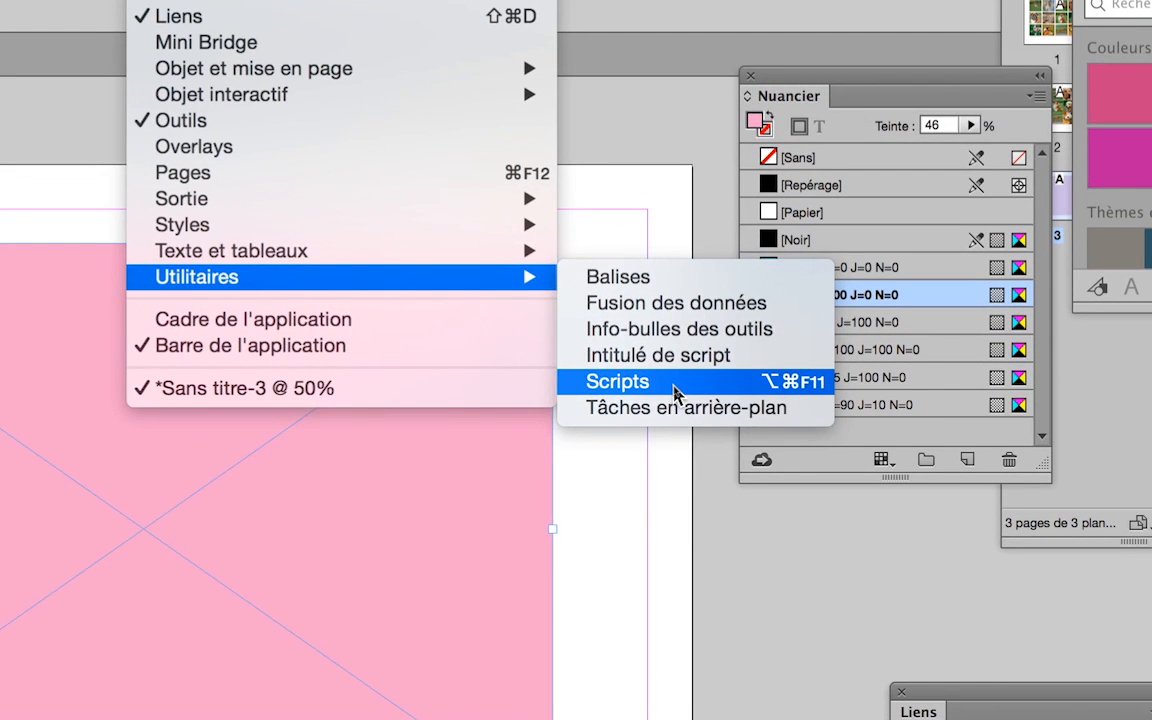
pyautogui.click(675, 390)
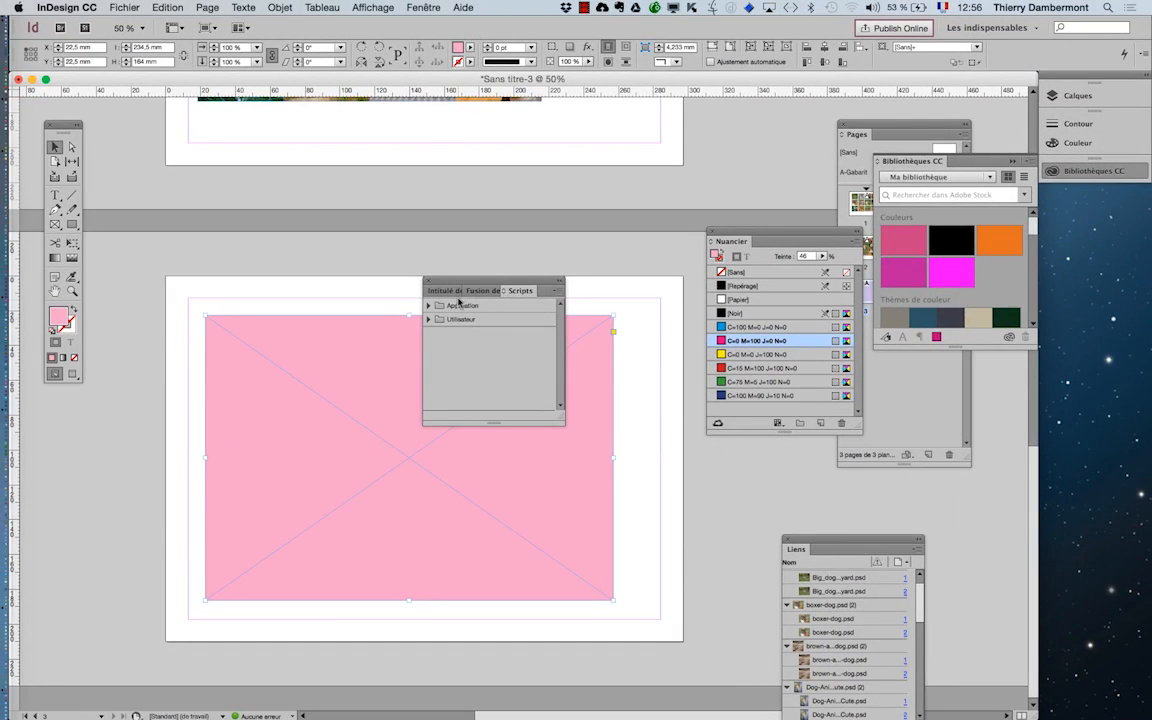
pyautogui.moveTo(458, 284); pyautogui.dragTo(599, 152)
pyautogui.moveTo(282, 368); pyautogui.dragTo(177, 357)
pyautogui.moveTo(595, 148); pyautogui.dragTo(564, 200)
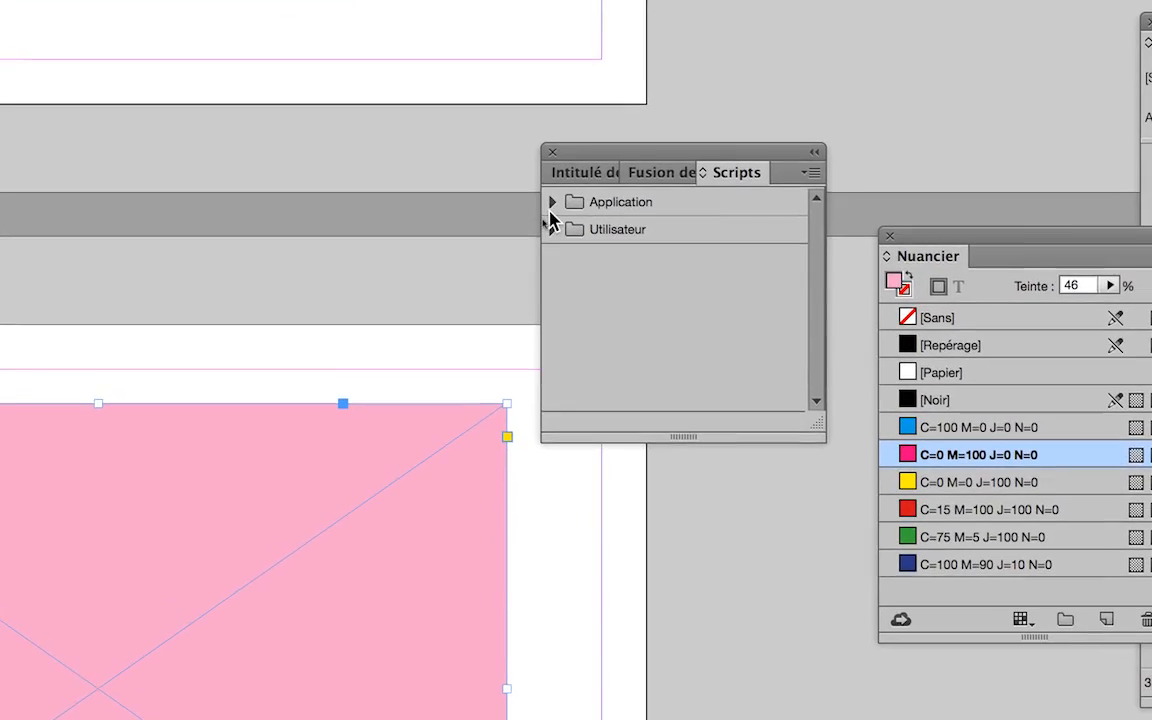
# Step: Expand the Application, Samples and JavaScript script folders and enlarge the list to show all the sample scripts
pyautogui.click(543, 215)
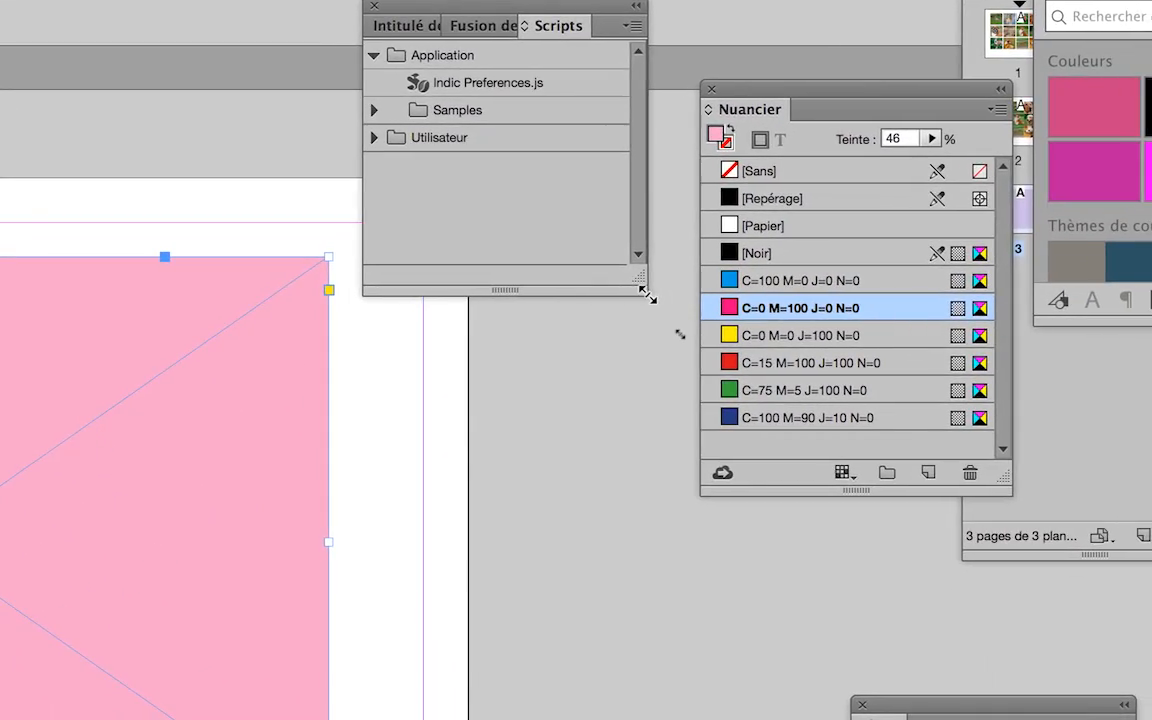
pyautogui.moveTo(656, 294); pyautogui.dragTo(701, 379)
pyautogui.moveTo(662, 317); pyautogui.dragTo(663, 424)
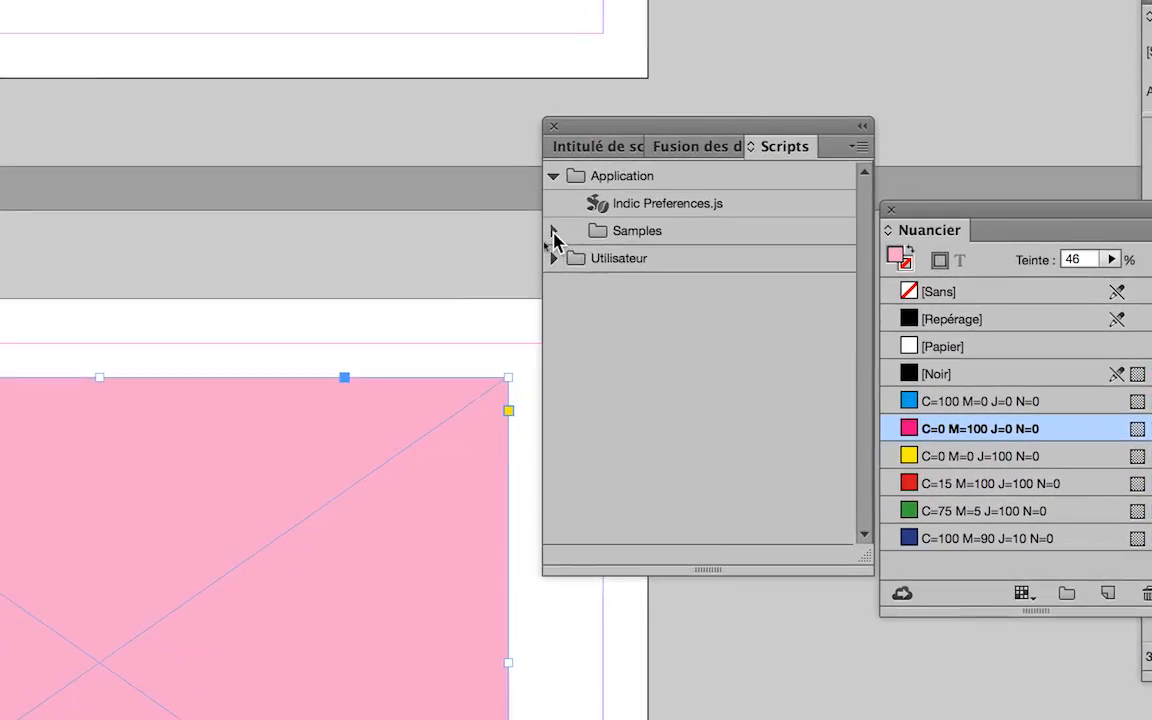
pyautogui.click(553, 231)
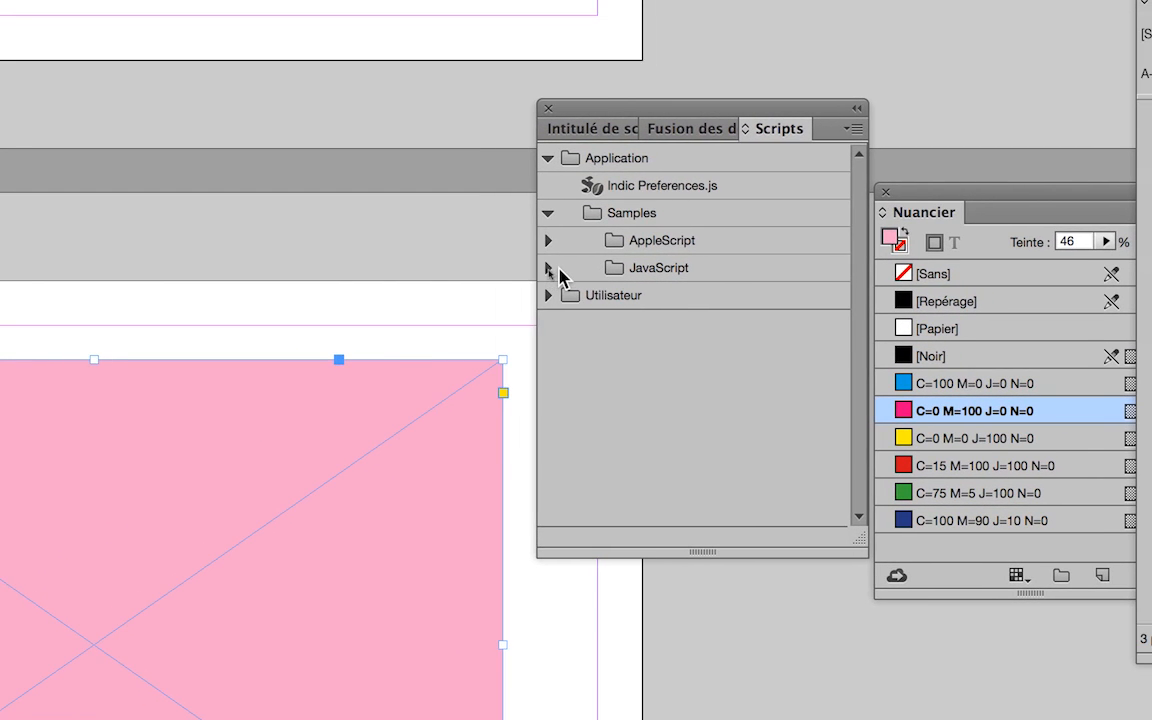
pyautogui.click(551, 268)
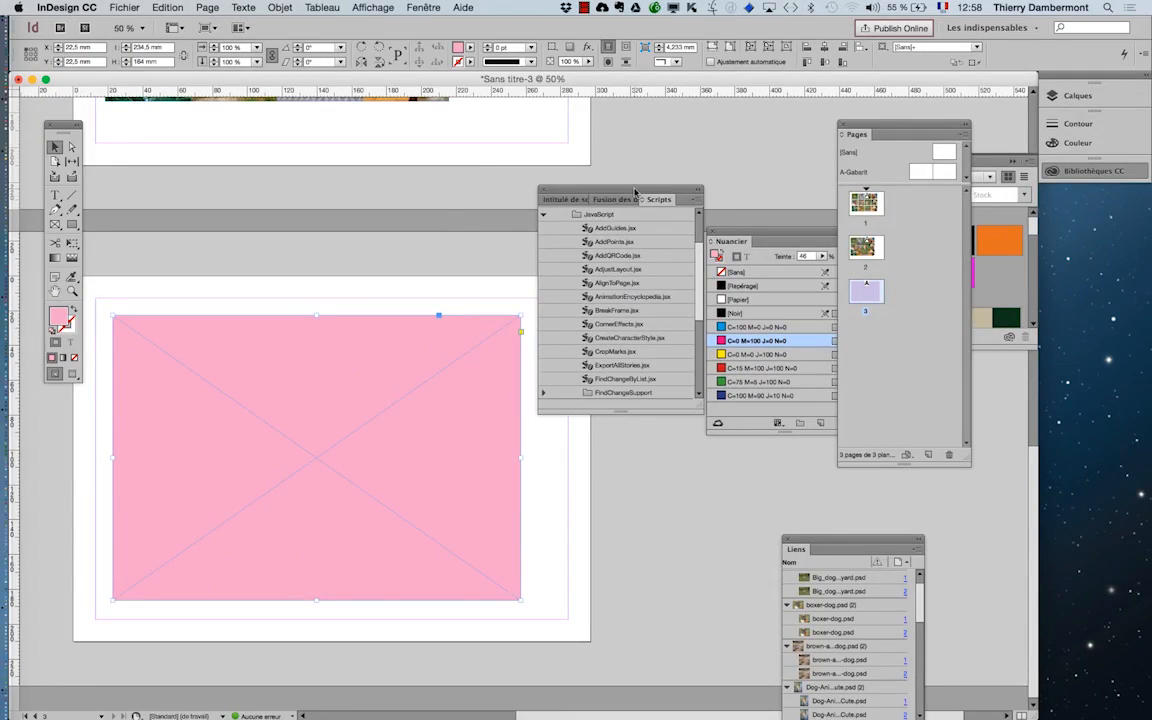
pyautogui.moveTo(601, 99); pyautogui.dragTo(508, 93)
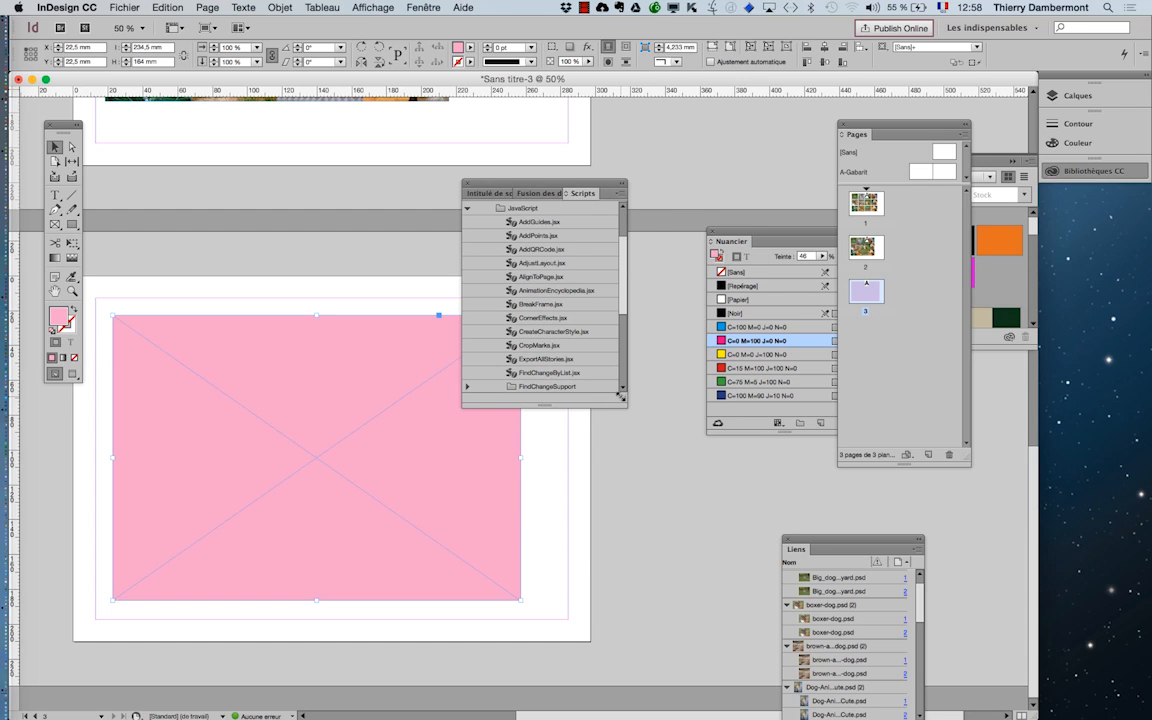
pyautogui.moveTo(626, 405); pyautogui.dragTo(667, 626)
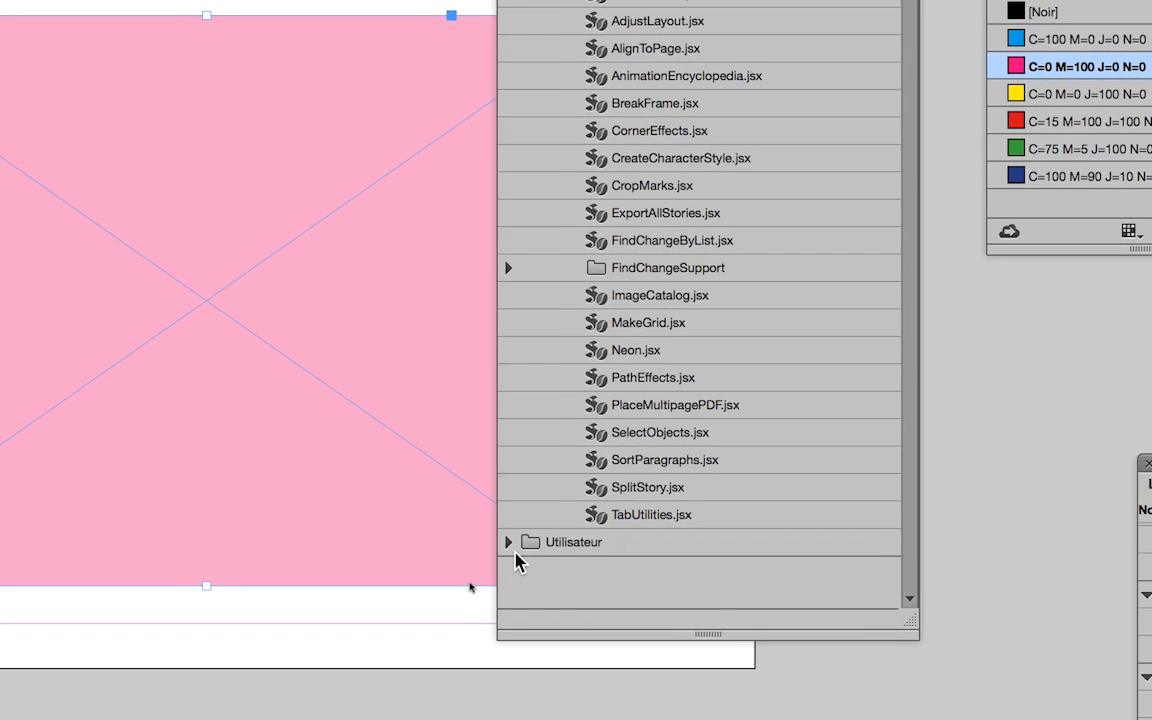
pyautogui.click(320, 664)
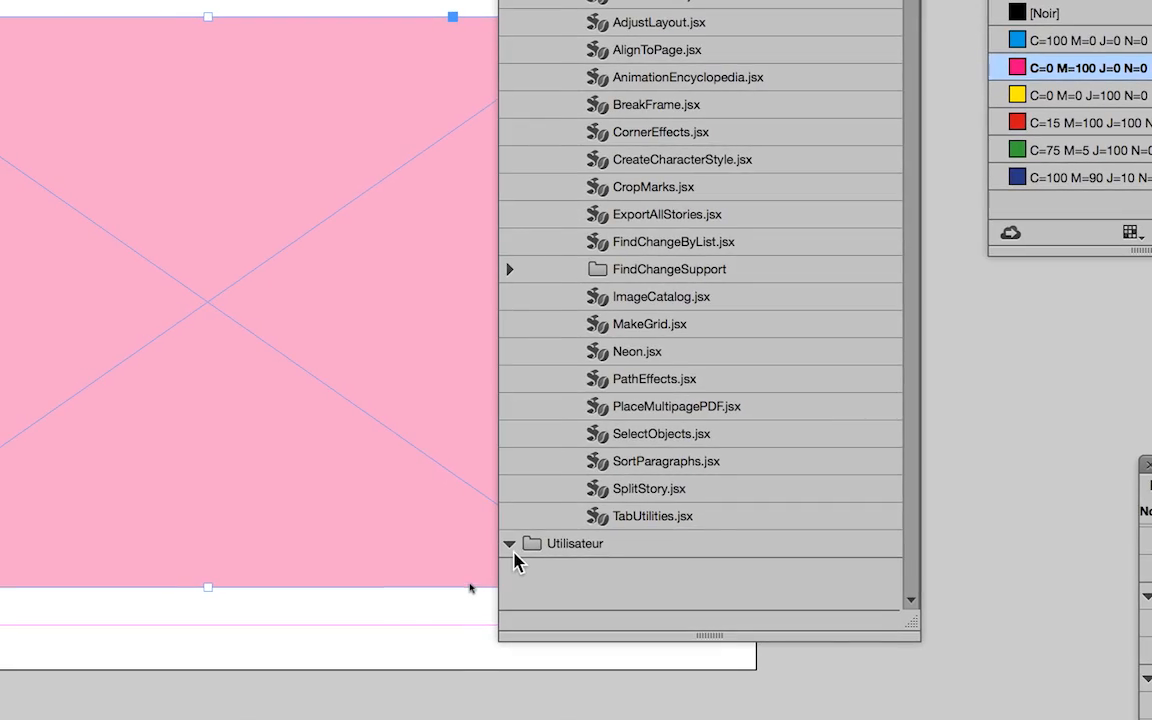
pyautogui.click(511, 547)
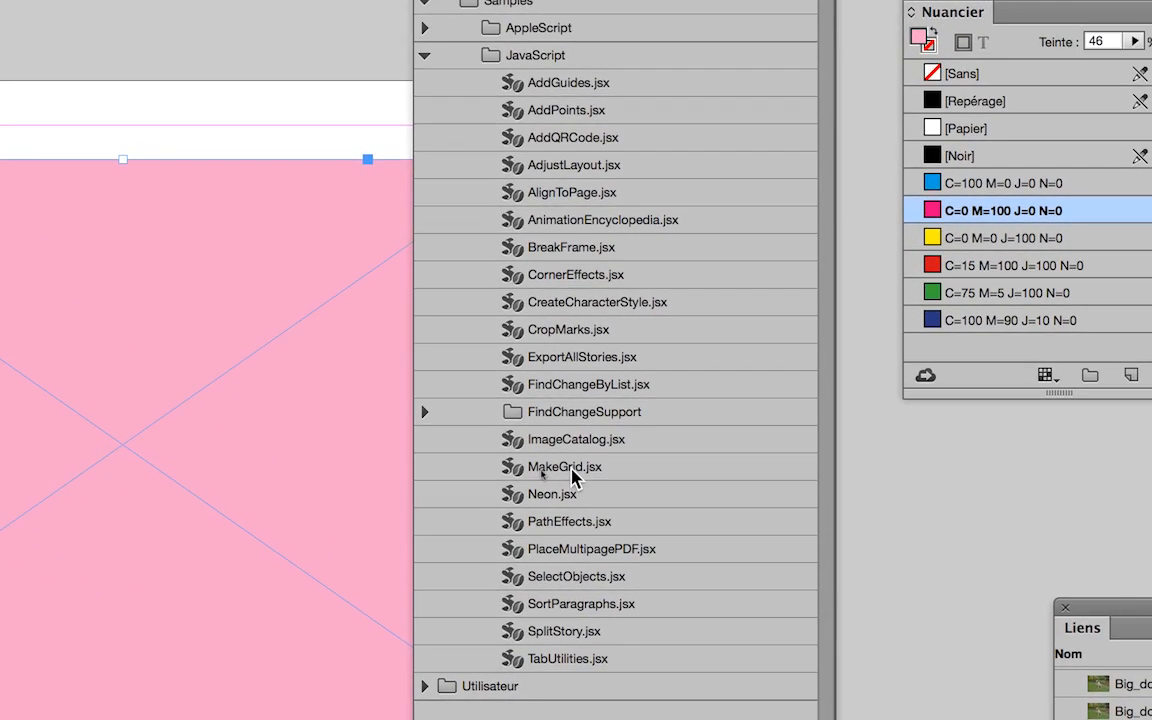
# Step: Run the MakeGrid.jsx sample script on the pink frame and set the grid to 4 rows and 3 columns
pyautogui.click(572, 468)
pyautogui.doubleClick(572, 470)
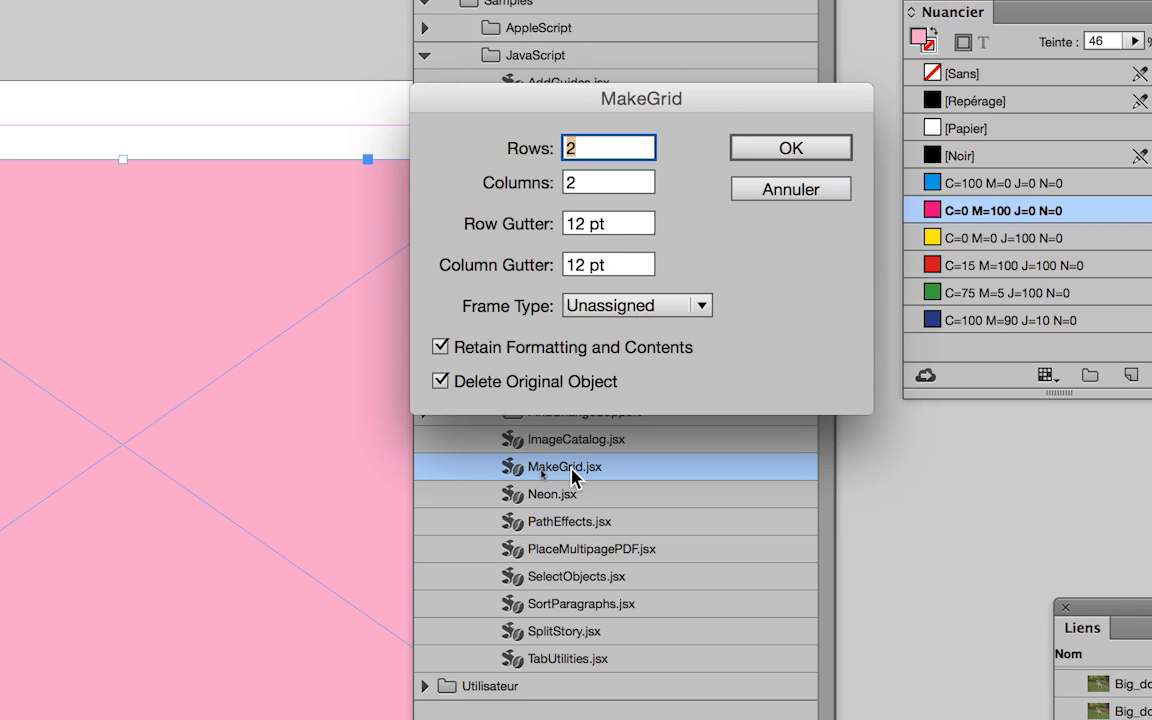
pyautogui.write('3')
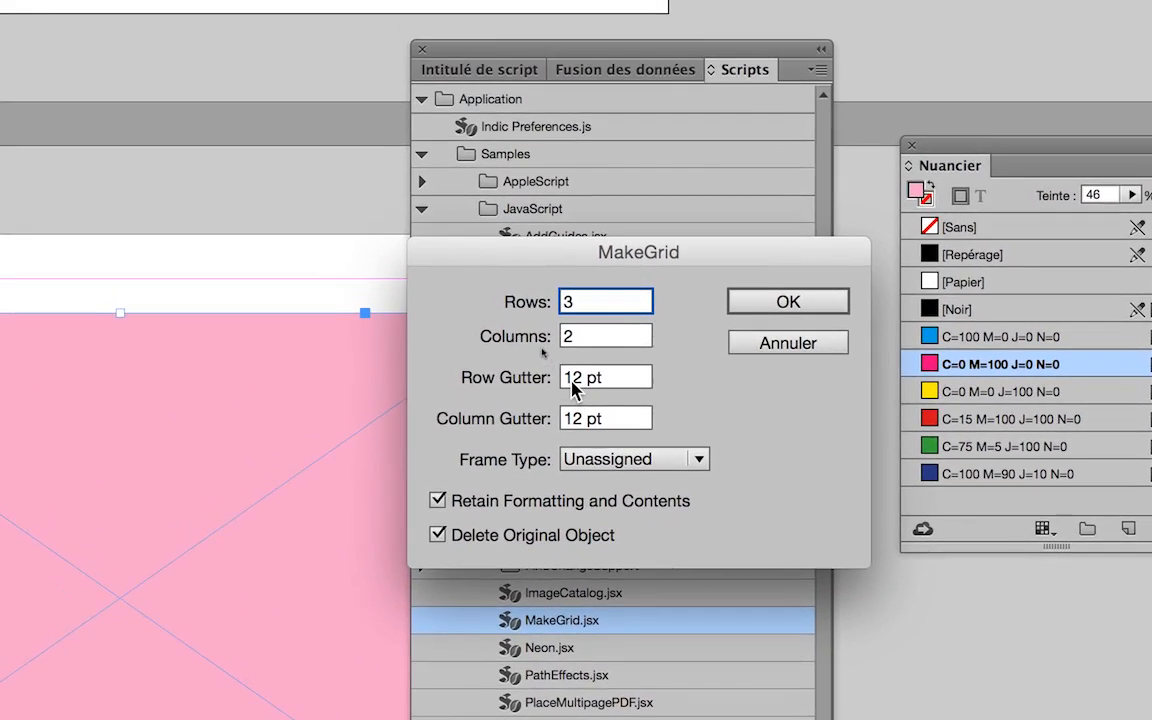
pyautogui.press('BackSpace')
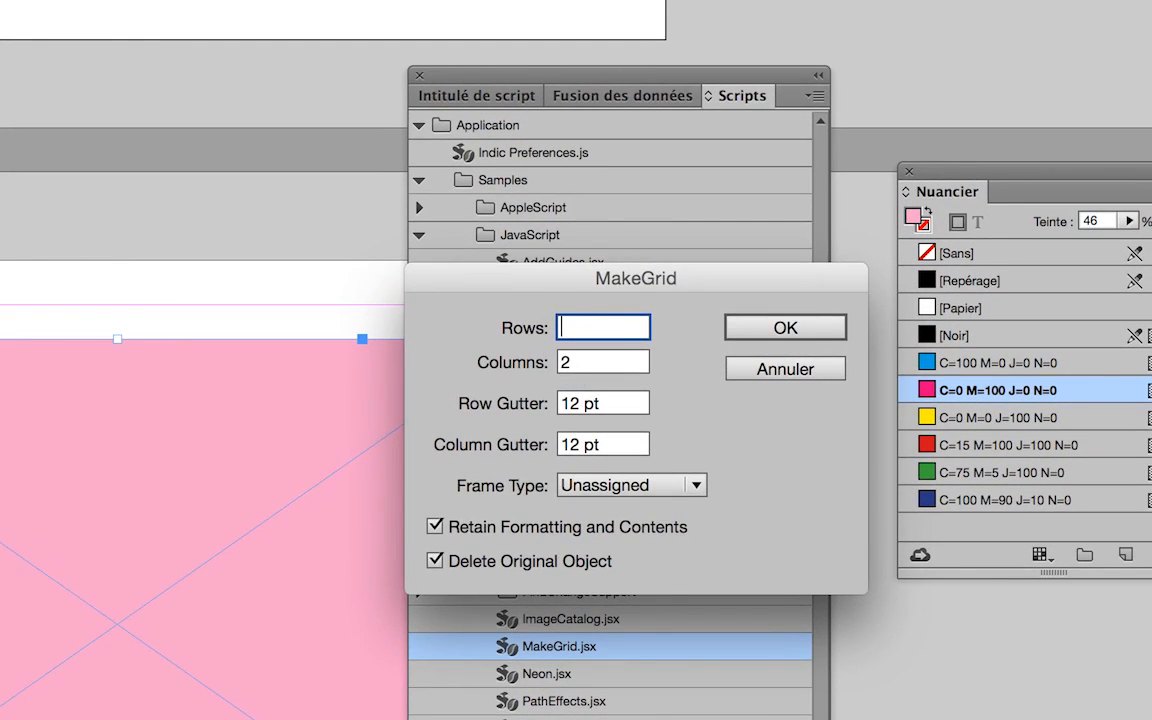
pyautogui.write('4')
pyautogui.moveTo(574, 363); pyautogui.dragTo(550, 365)
pyautogui.write('3')
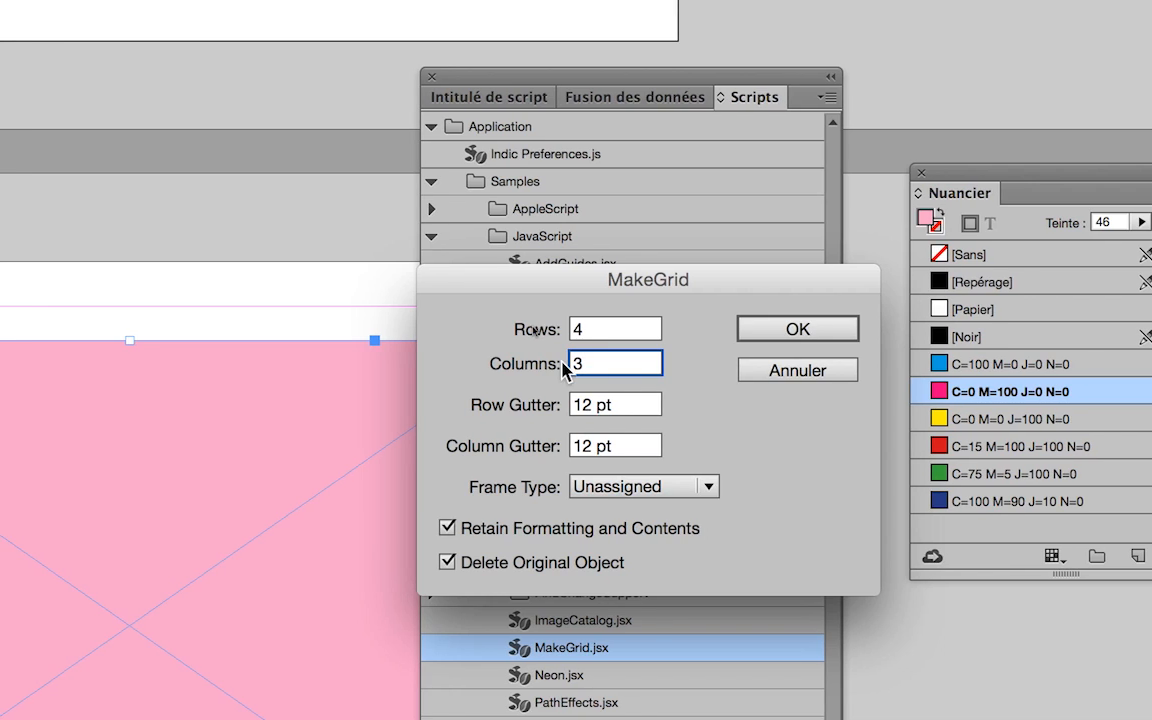
# Step: Set the row gutter and column gutter to 0 pt and keep the frame type Unassigned
pyautogui.press('Tab')
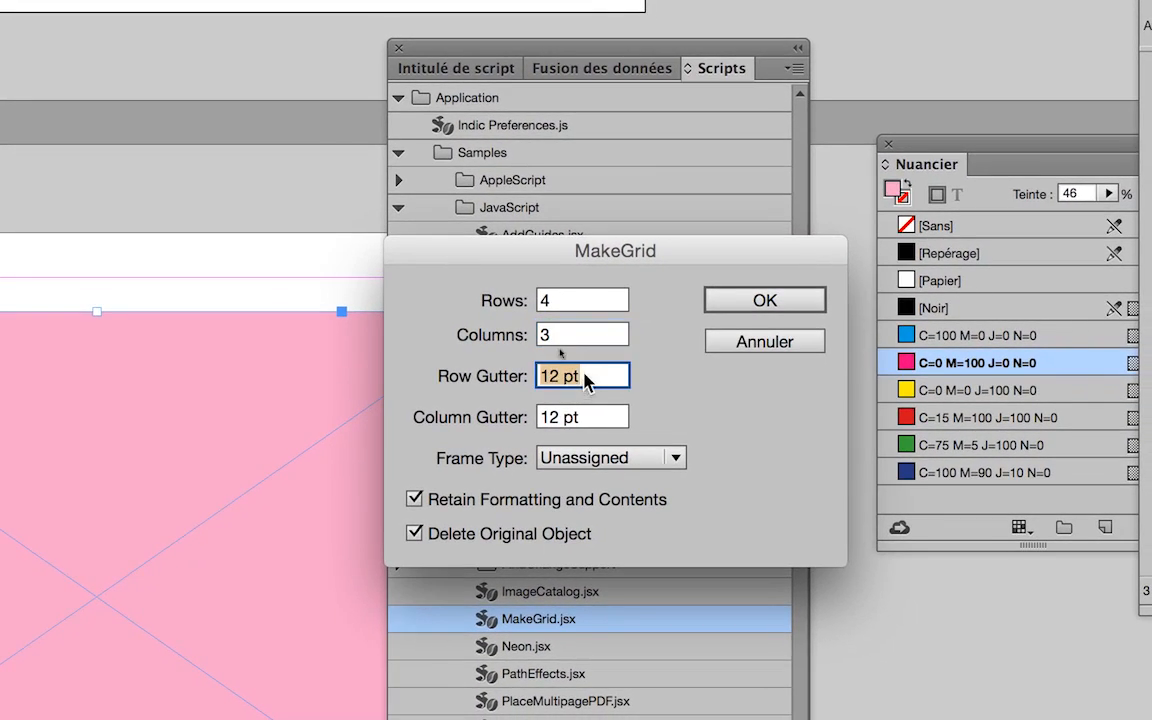
pyautogui.write('0')
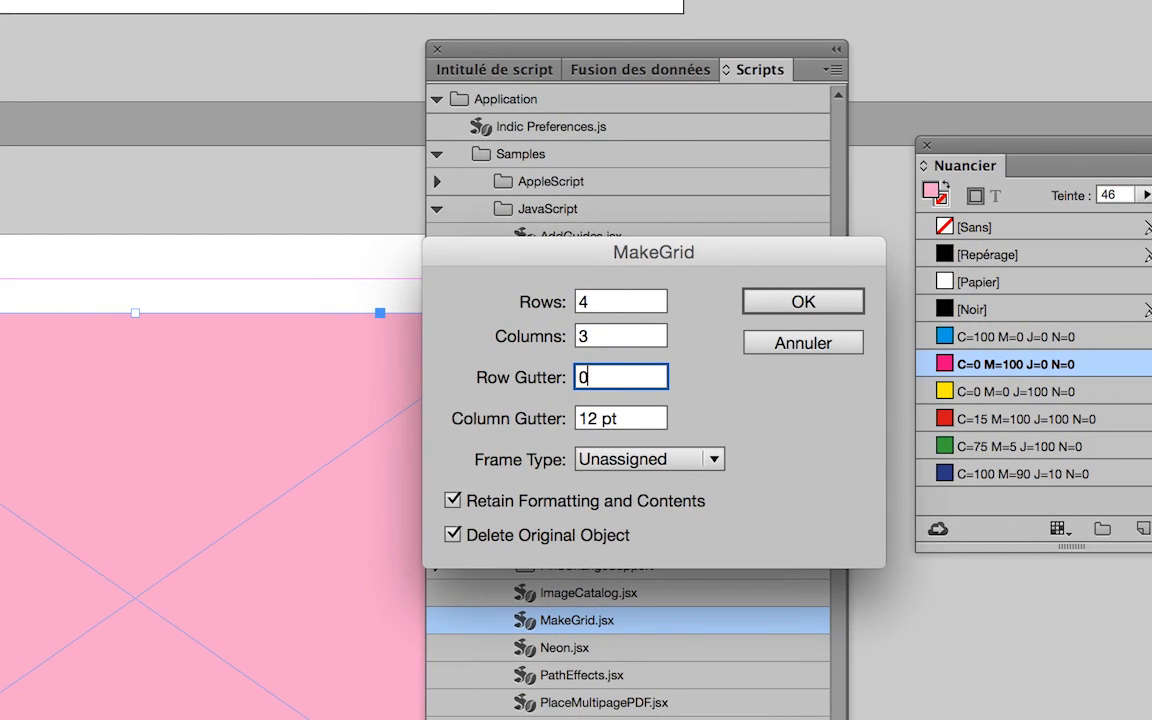
pyautogui.press('Tab')
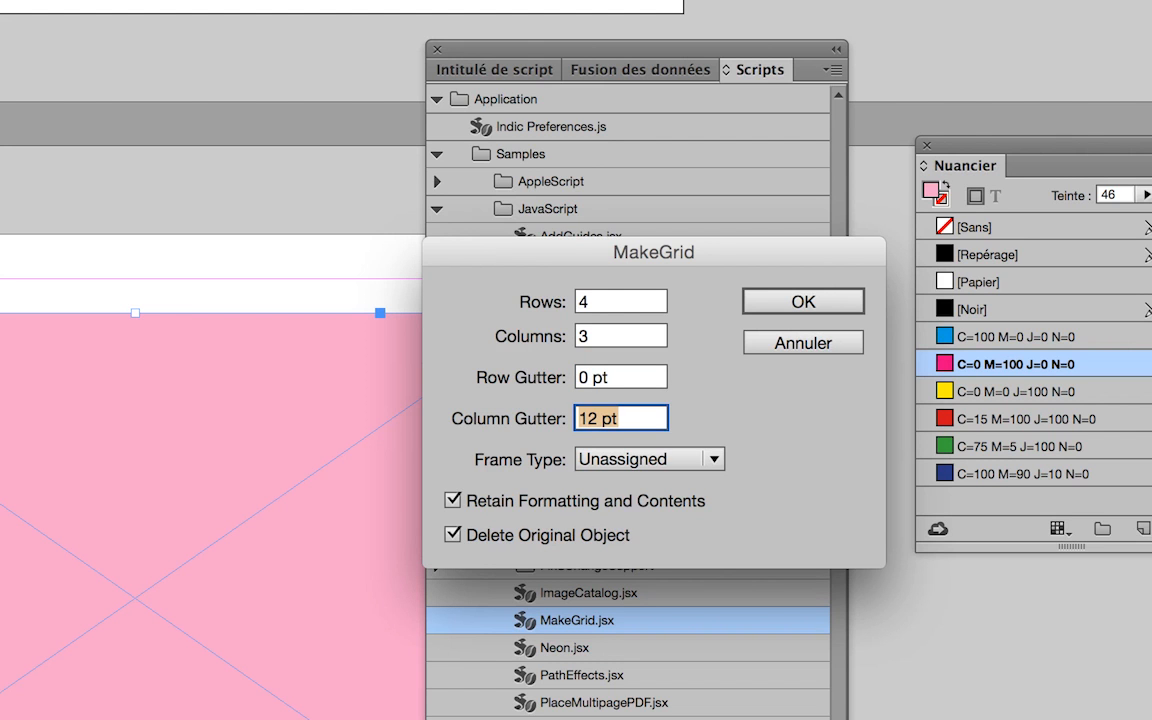
pyautogui.write('0')
pyautogui.press('Tab')
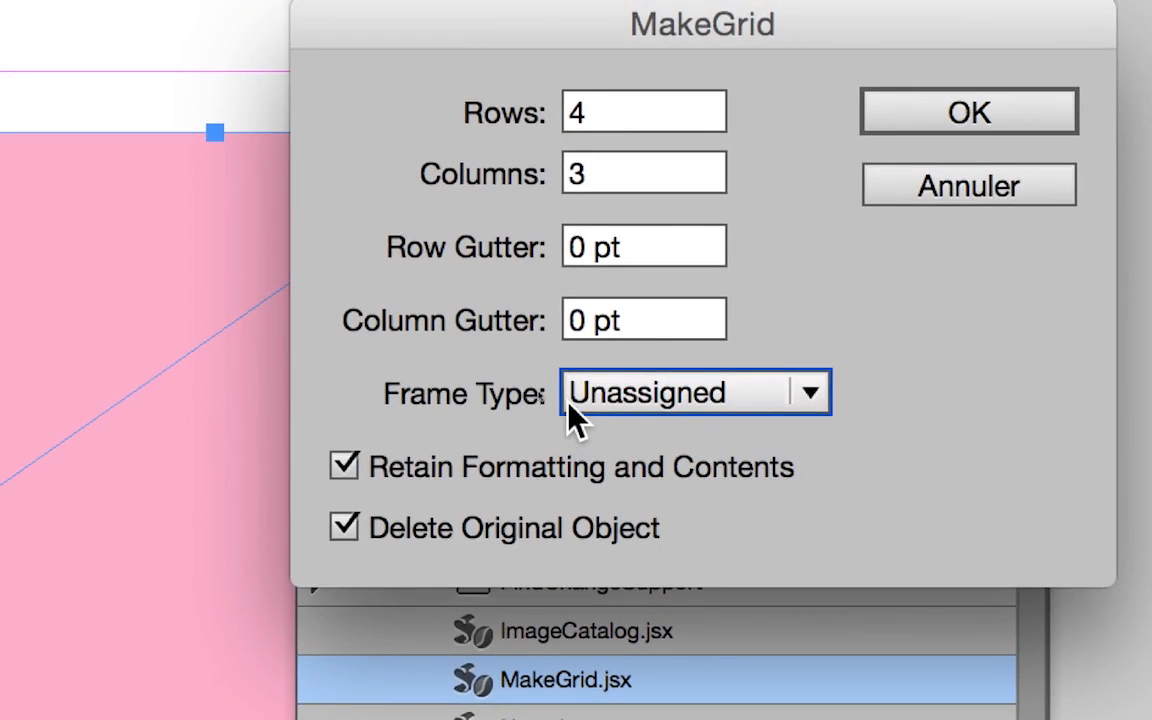
pyautogui.click(570, 400)
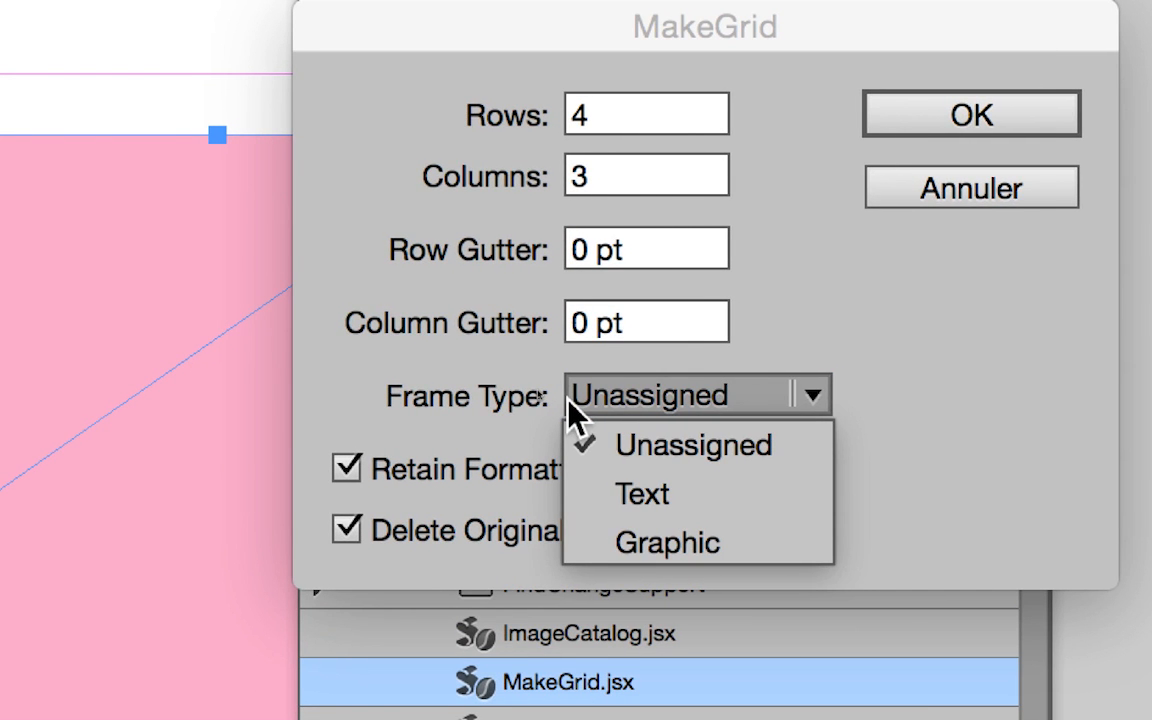
pyautogui.click(569, 405)
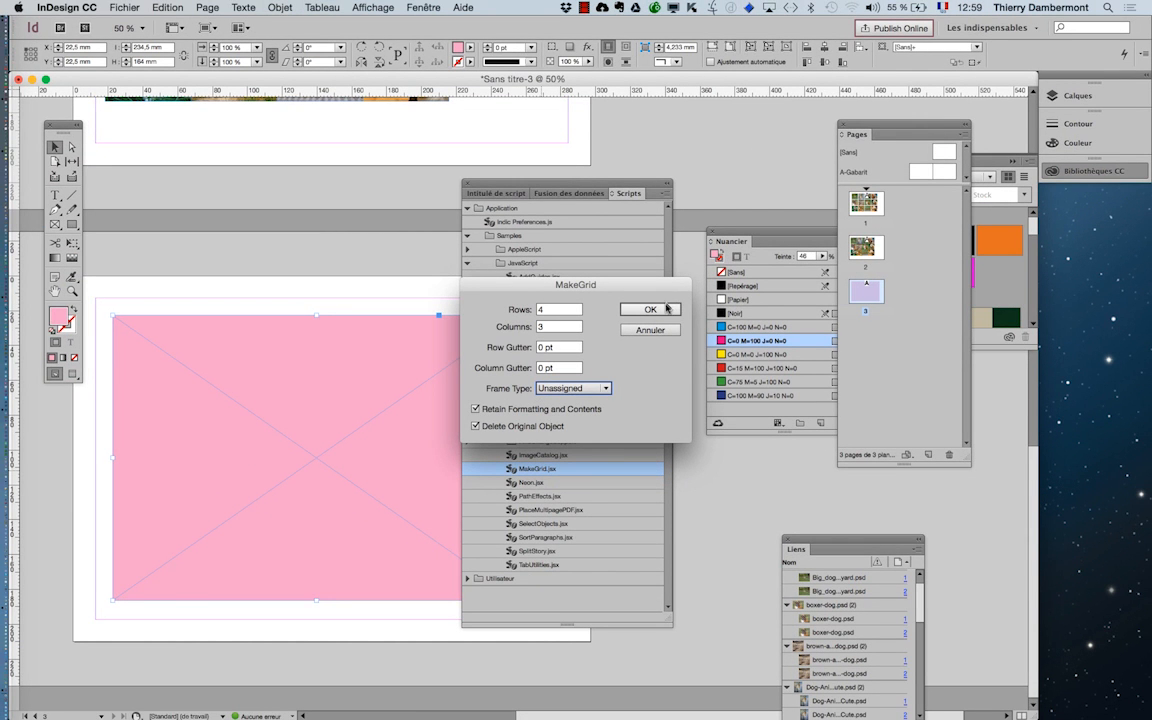
# Step: Generate the grid from the pink frame and move the Scripts list off the page to uncover it
pyautogui.moveTo(557, 284); pyautogui.dragTo(300, 208)
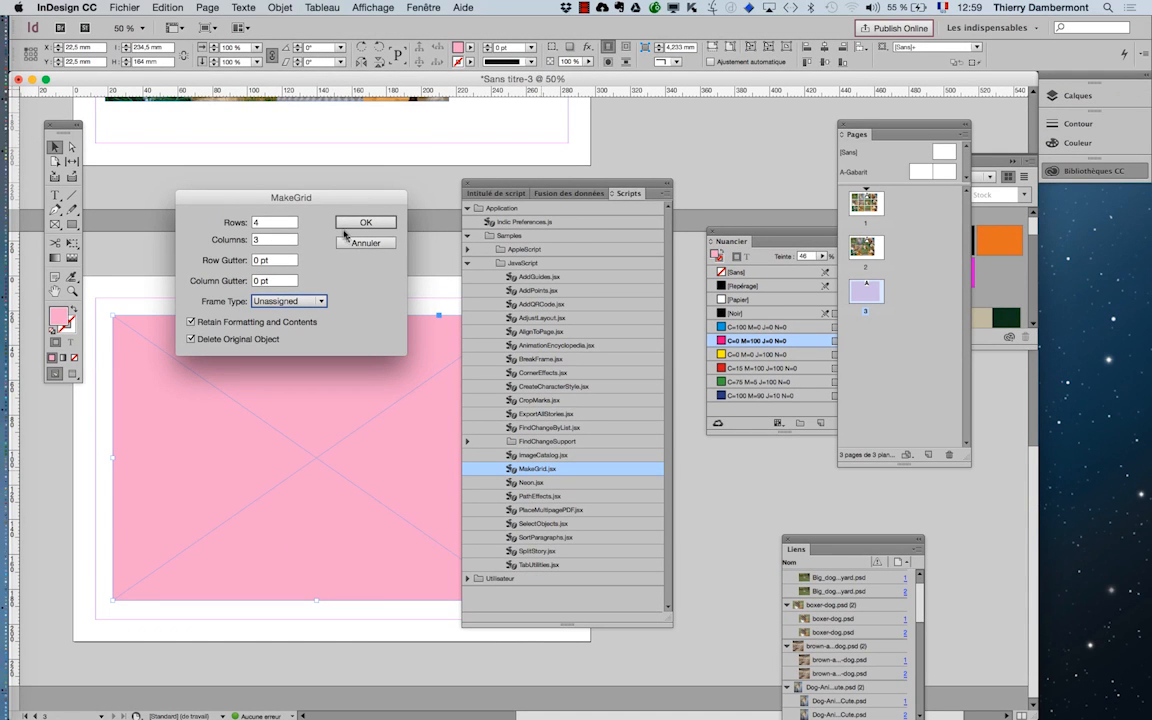
pyautogui.click(428, 222)
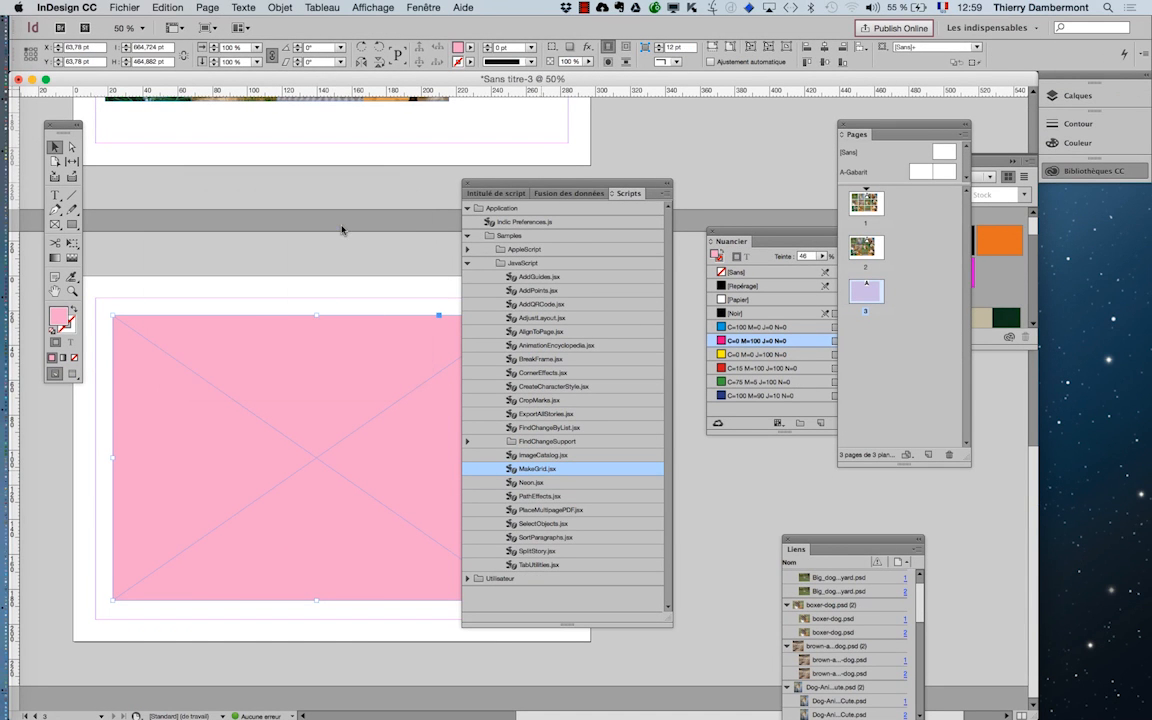
pyautogui.moveTo(468, 184); pyautogui.dragTo(651, 146)
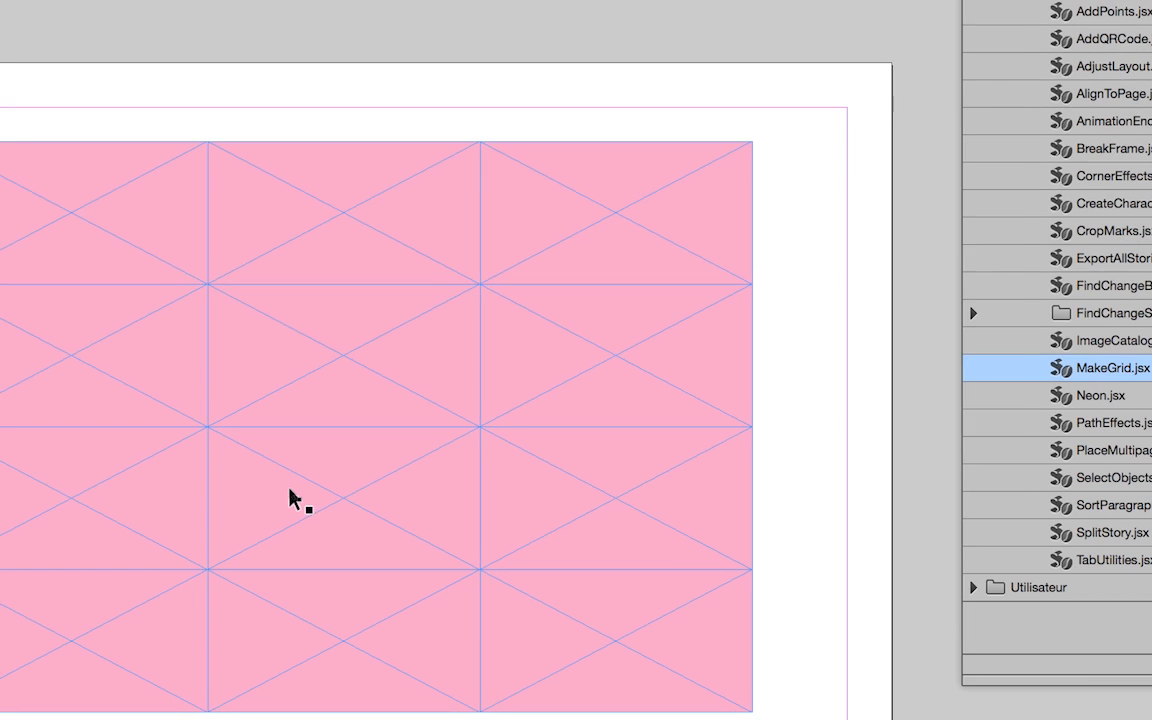
# Step: Select several cells of the pink grid one after another to check that each is a separate frame
pyautogui.click(146, 488)
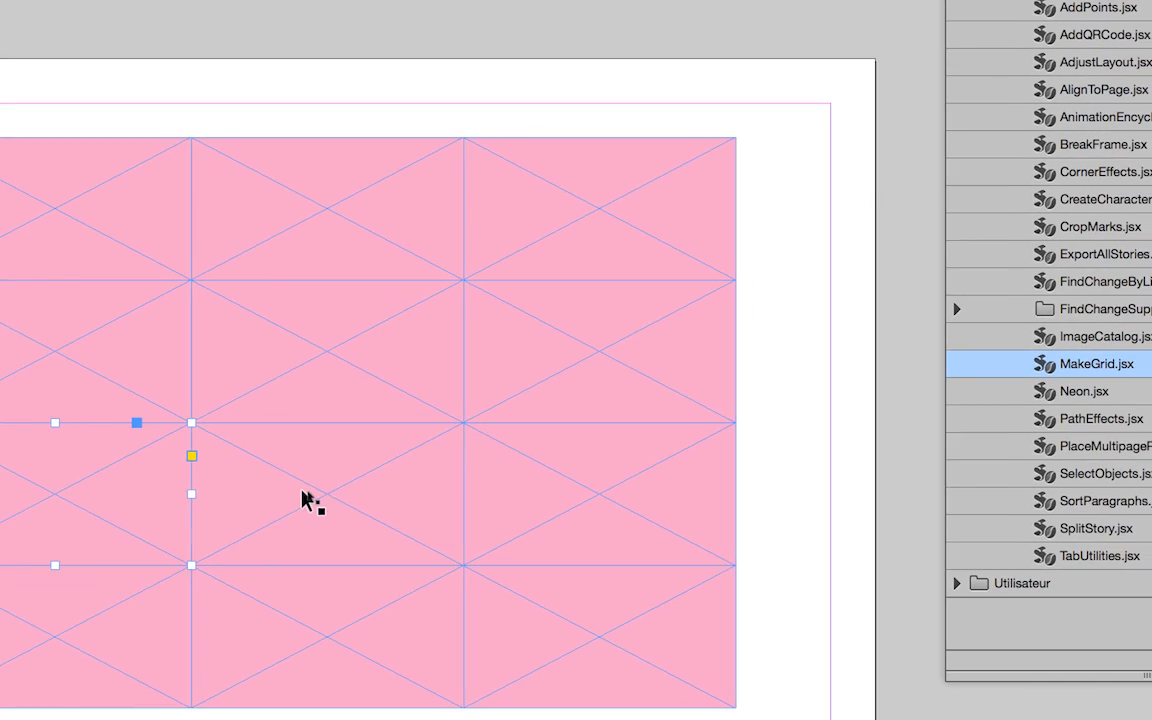
pyautogui.click(416, 440)
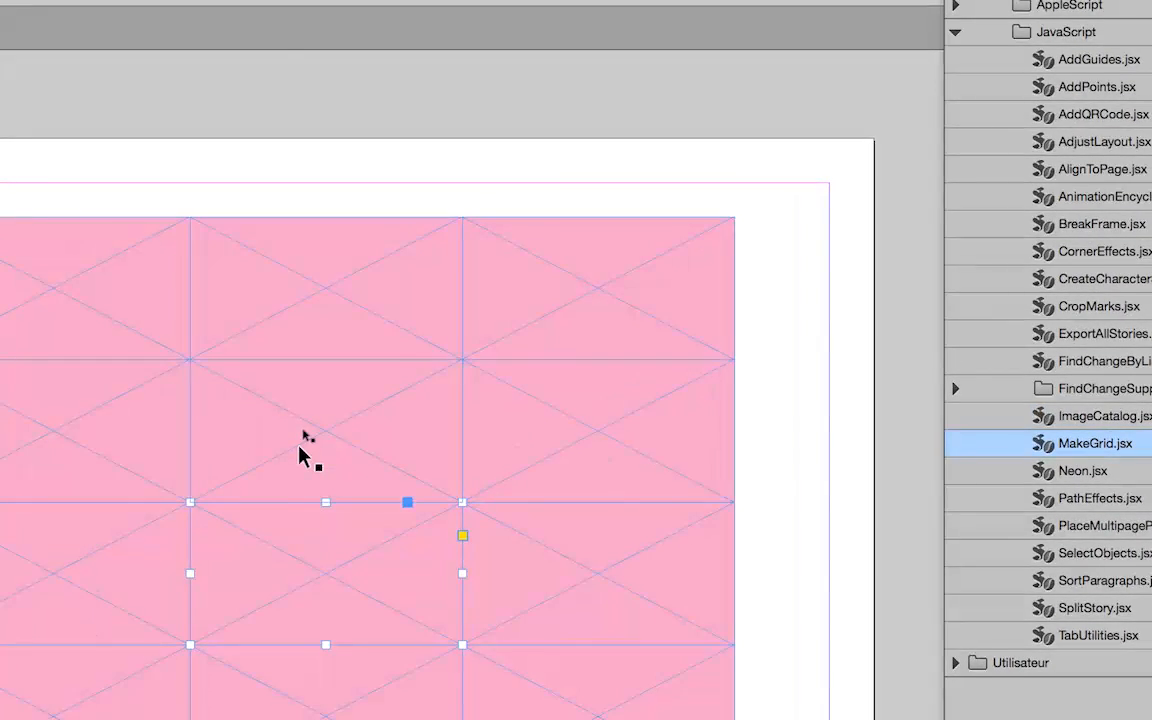
pyautogui.click(295, 450)
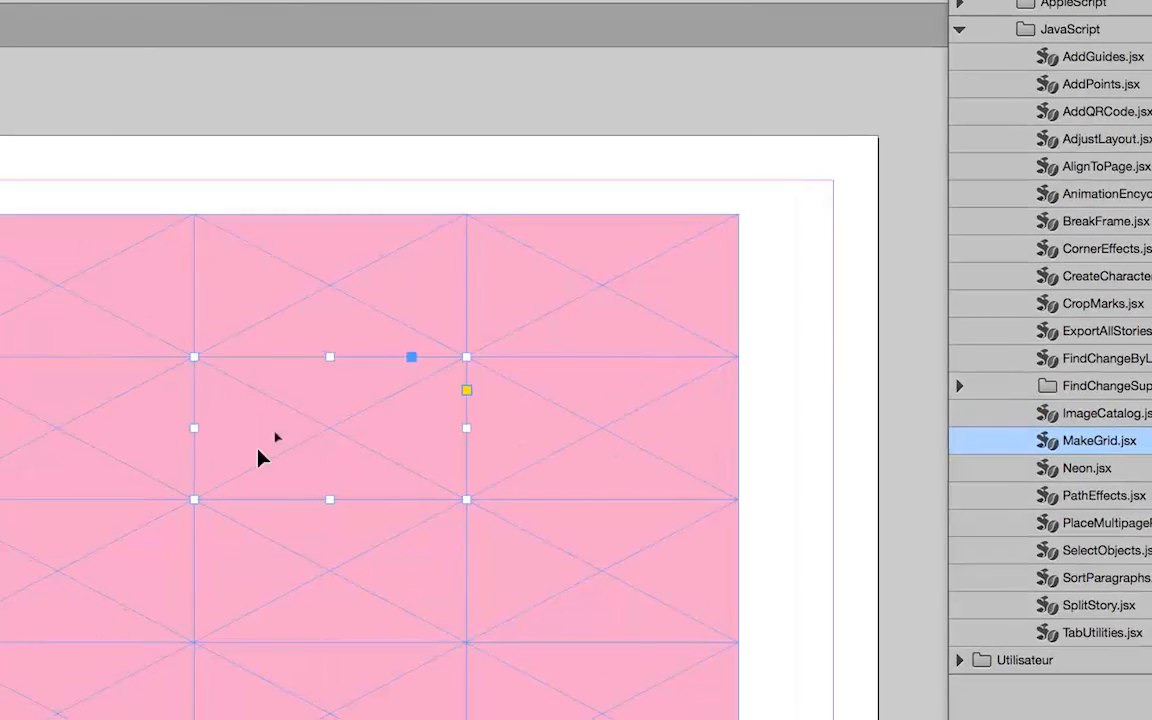
pyautogui.click(78, 452)
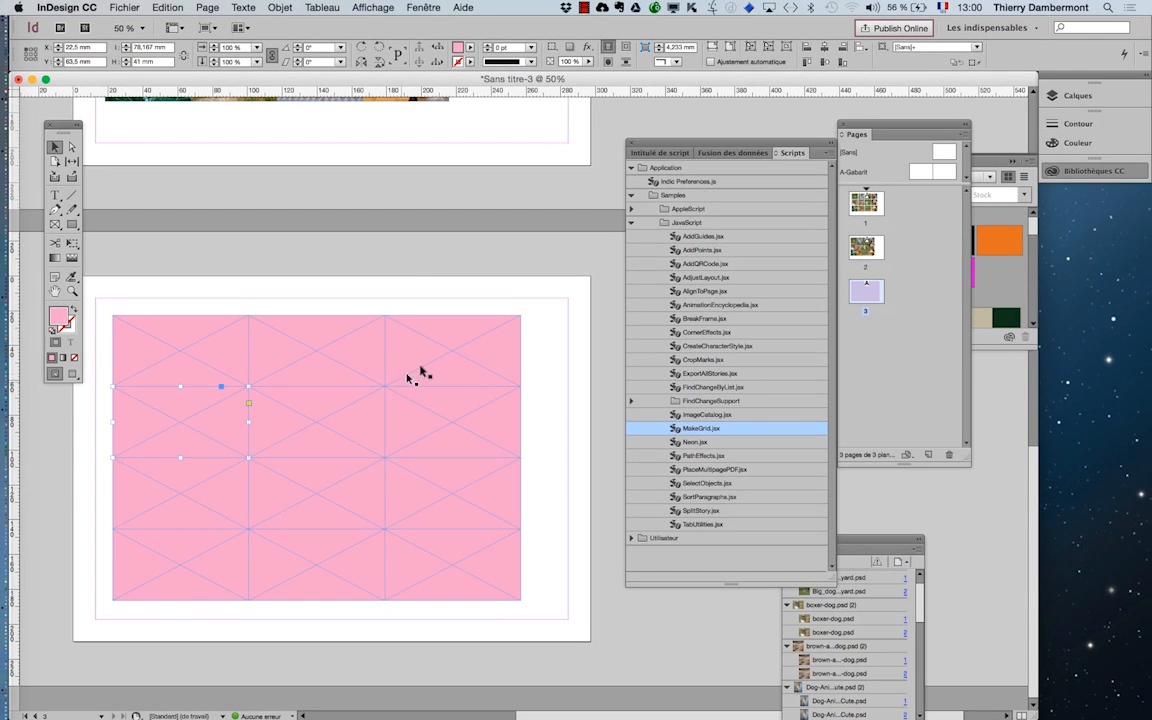
pyautogui.click(420, 373)
# Step: Bring the swatches back into view and insert one new page after page 3
pyautogui.press('F5')
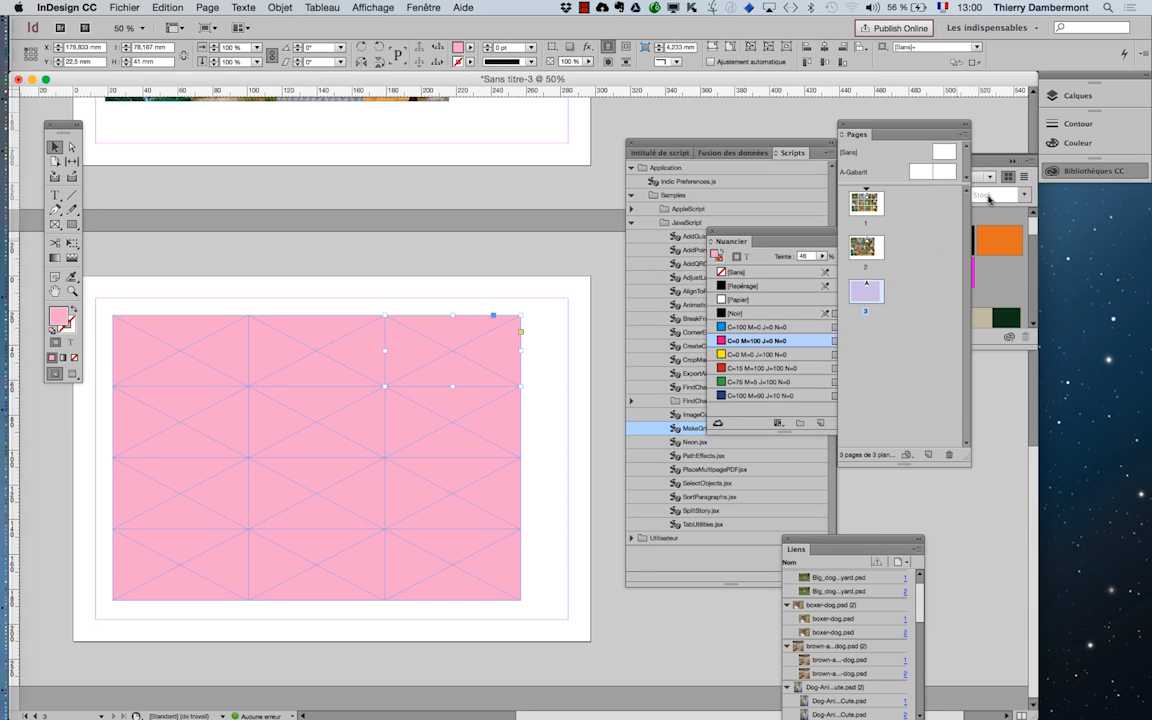
pyautogui.click(927, 135)
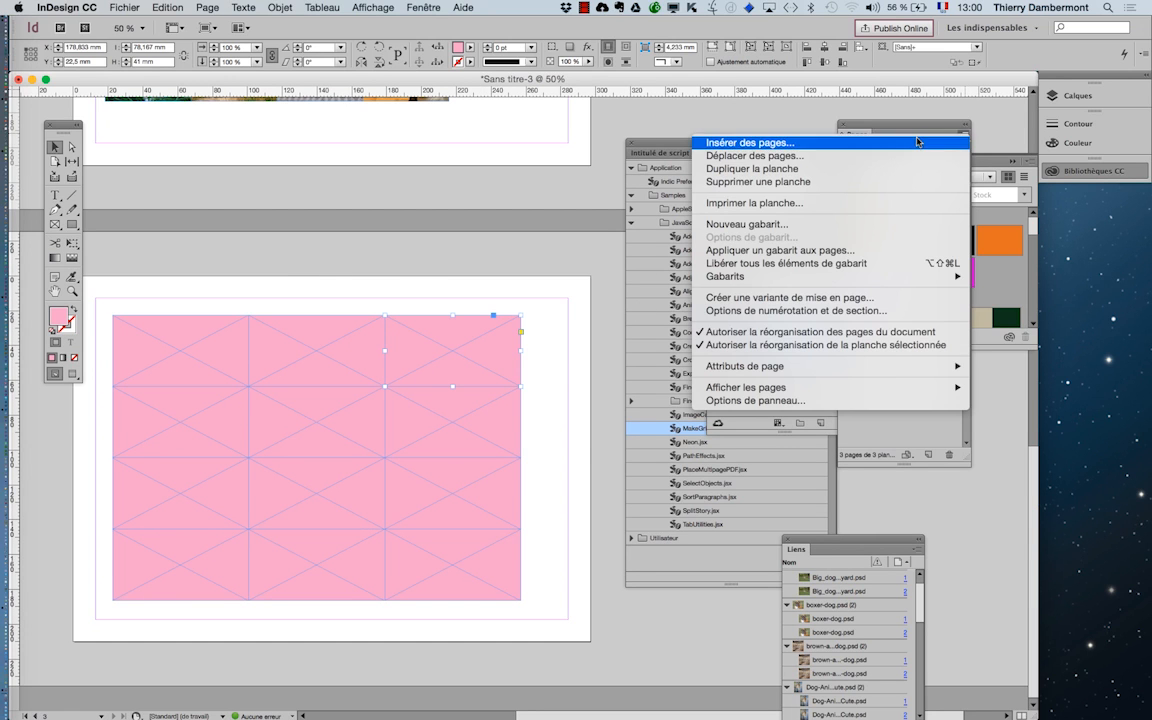
pyautogui.click(918, 142)
pyautogui.click(690, 349)
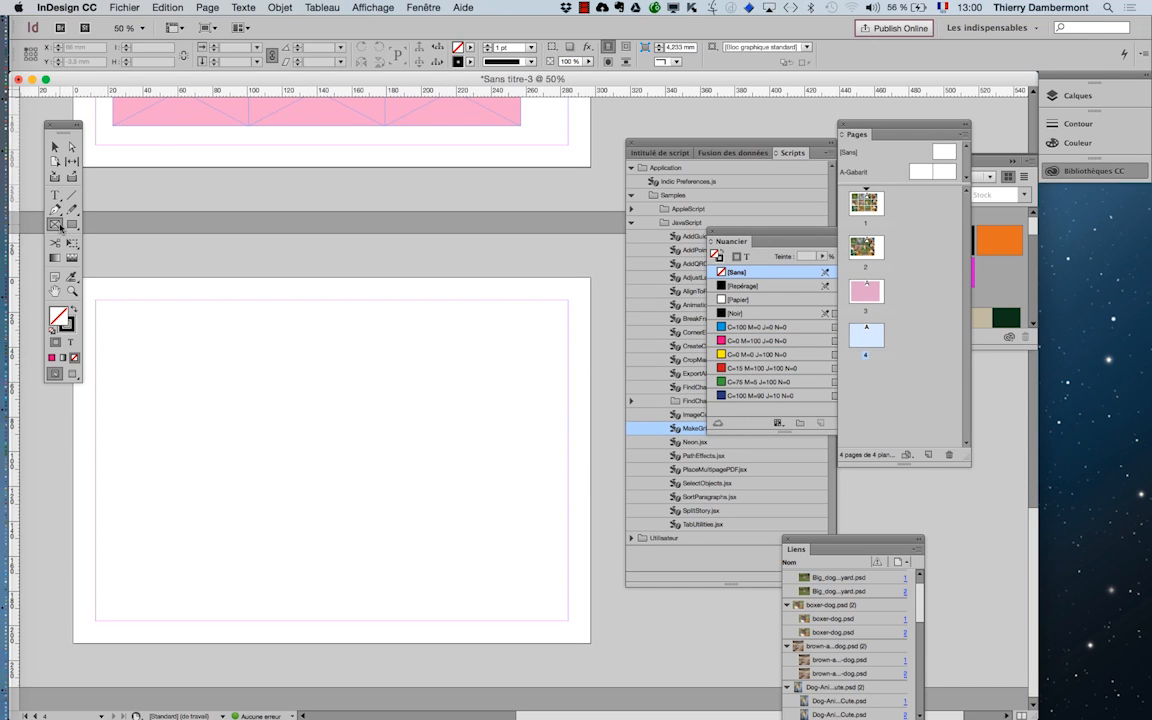
# Step: Draw a circular graphic frame about 146 mm in diameter inside the margins of page 4
pyautogui.moveTo(57, 224); pyautogui.dragTo(84, 217)
pyautogui.moveTo(136, 336); pyautogui.dragTo(411, 581)
pyautogui.click(55, 146)
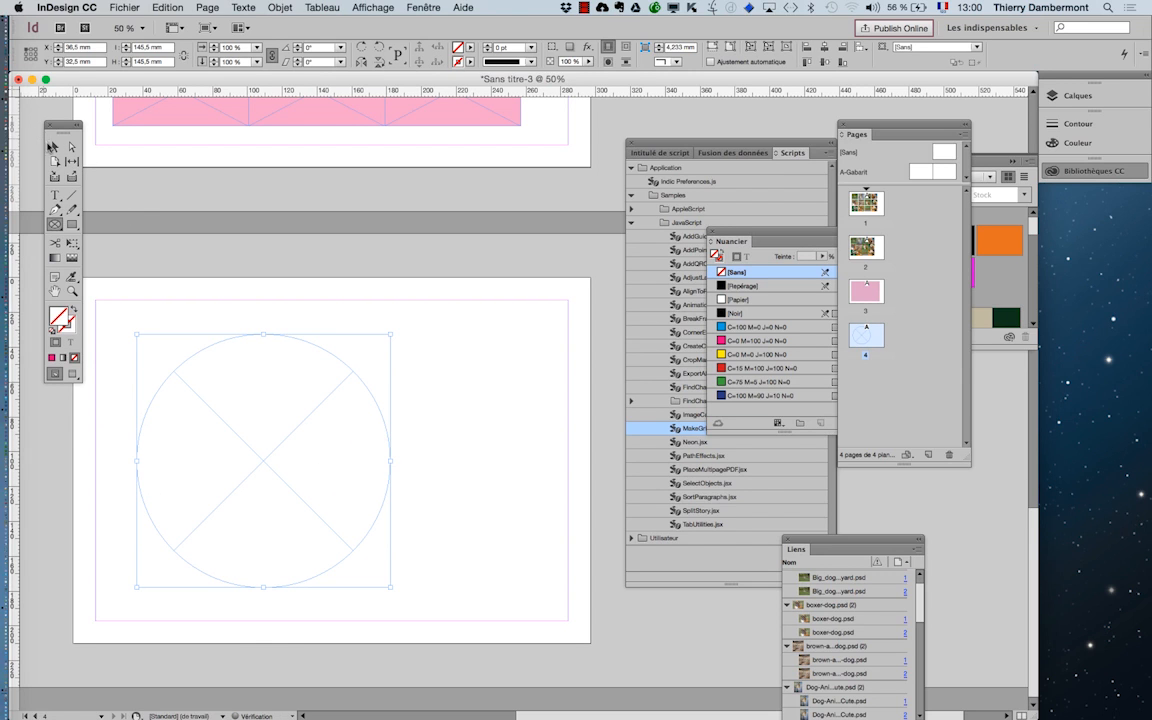
# Step: Fill the circular frame with the C=75 M=5 J=100 N=0 swatch at a 30% tint
pyautogui.click(737, 372)
pyautogui.click(737, 369)
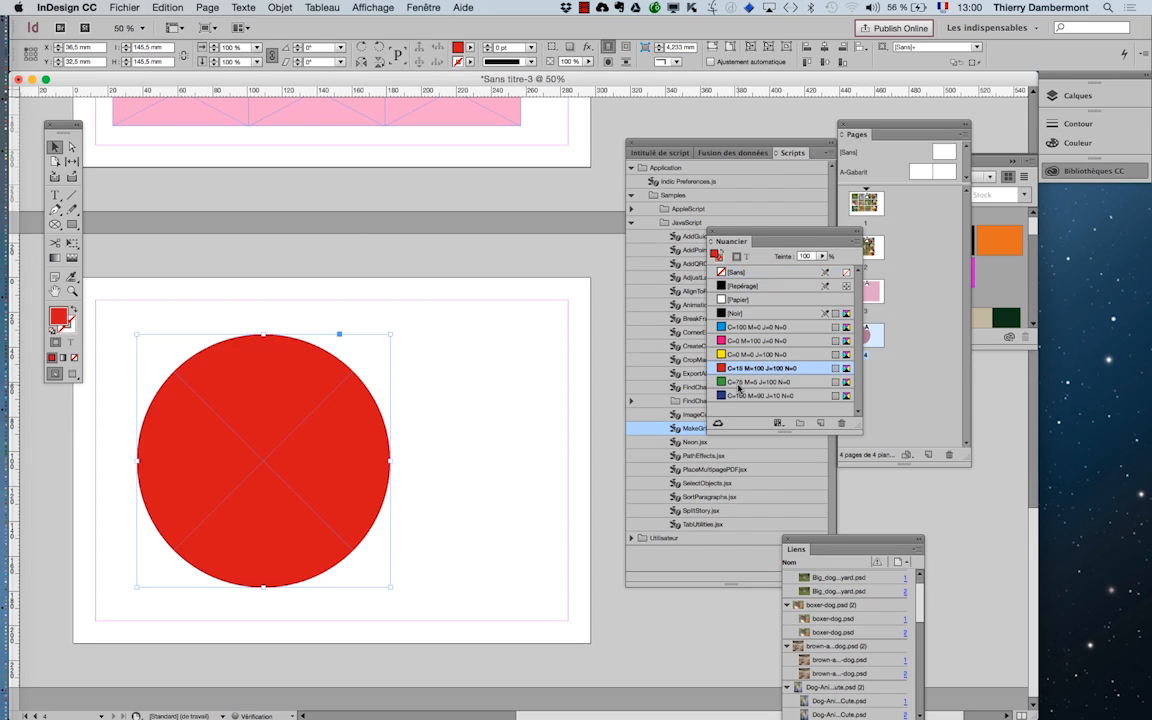
pyautogui.click(740, 382)
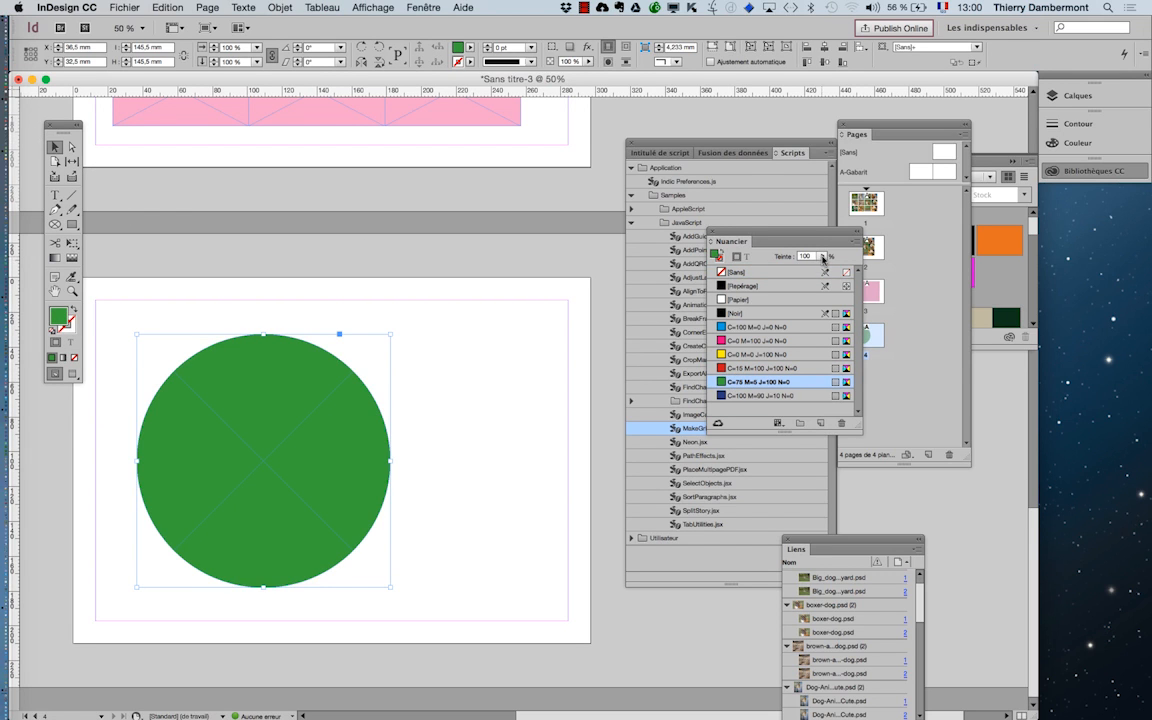
pyautogui.click(822, 256)
pyautogui.moveTo(823, 266); pyautogui.dragTo(773, 265)
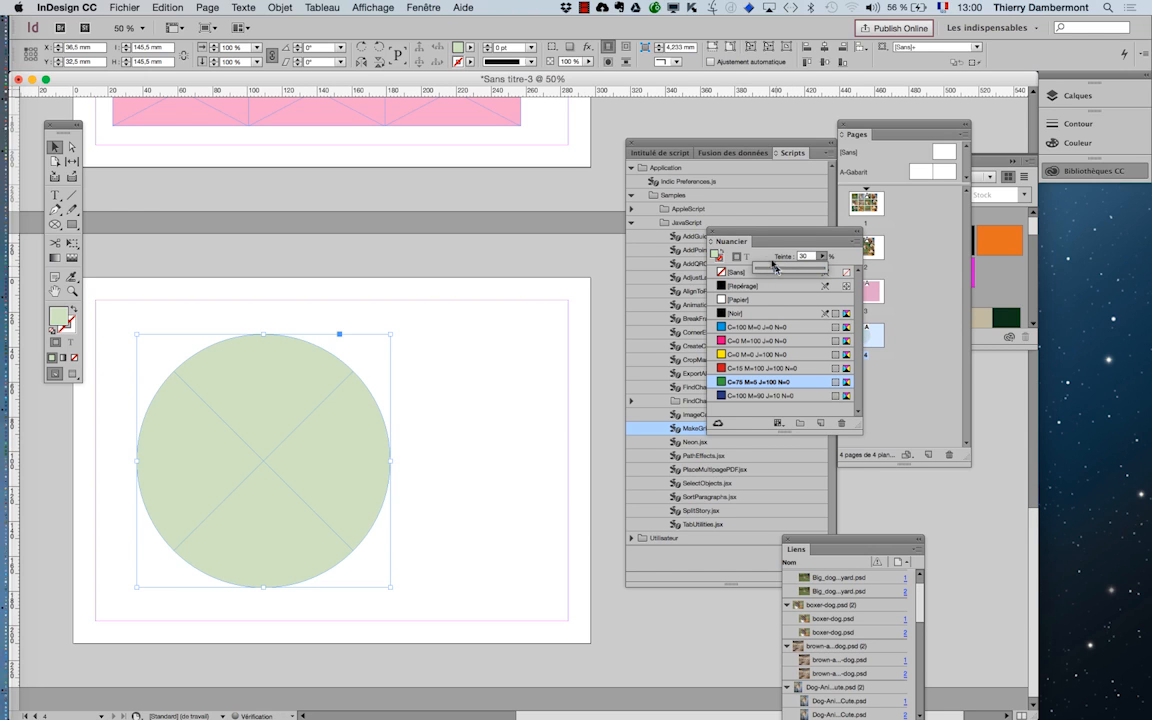
# Step: Split the green circle into a grid of 2 rows and 2 columns with MakeGrid.jsx, keeping the script's default settings
pyautogui.click(692, 145)
pyautogui.doubleClick(687, 425)
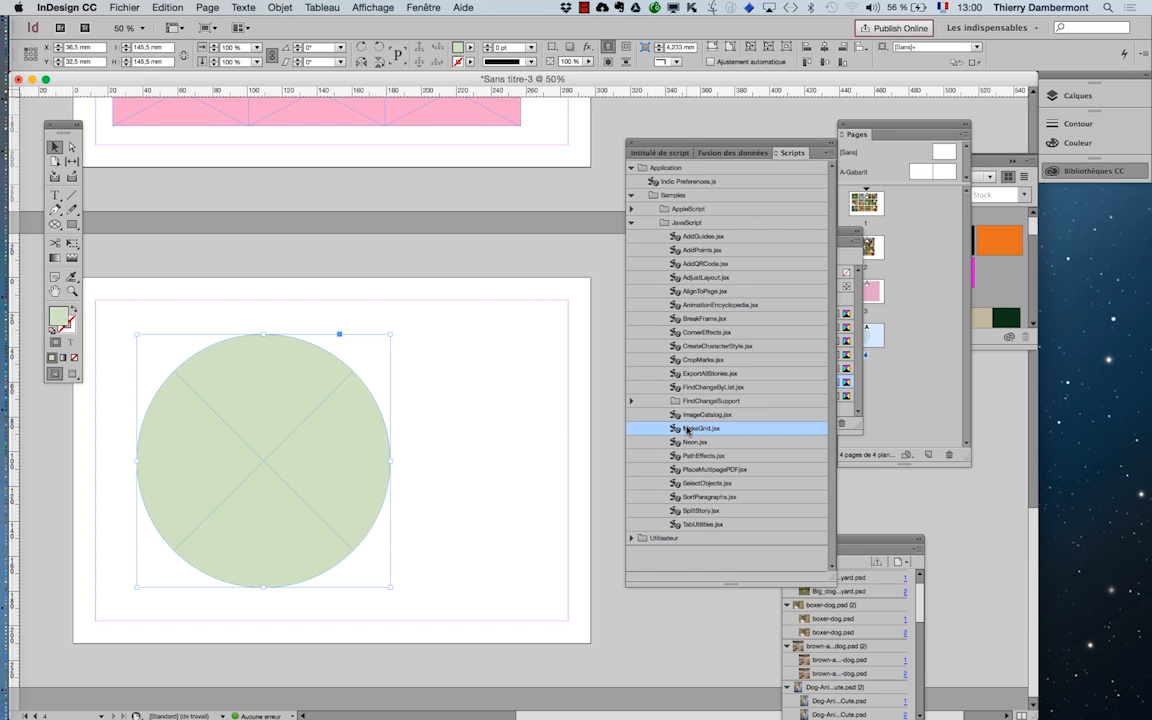
pyautogui.click(637, 311)
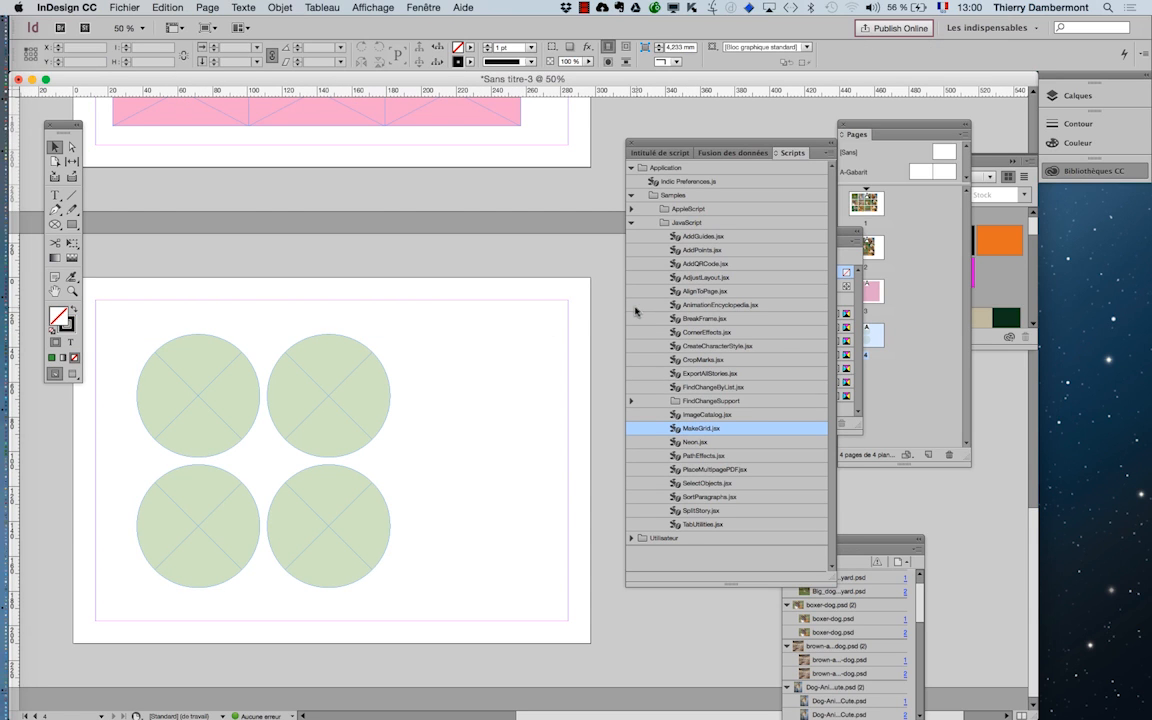
pyautogui.scroll(5, 430, 317)
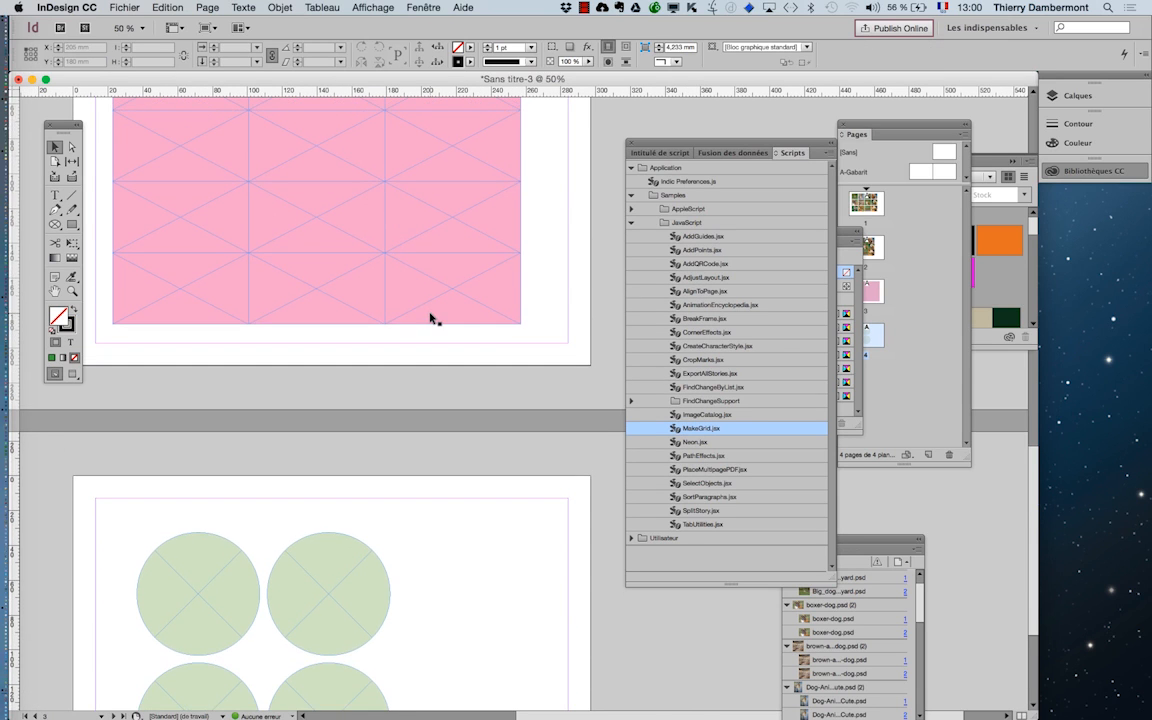